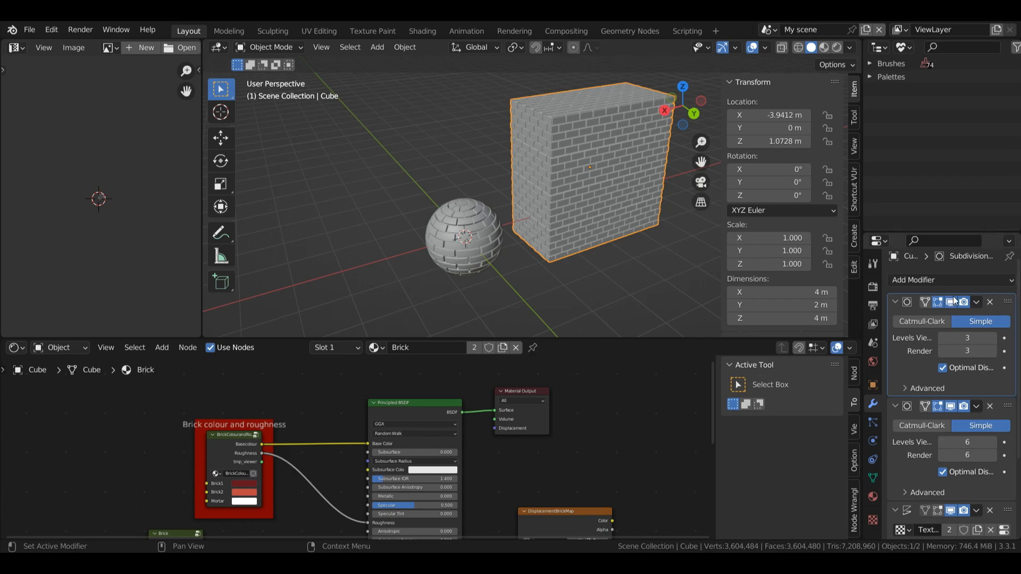
- Turn off the viewport display of both Subdivision modifiers on the brick cube
{"action": "left_click", "coordinate": [590, 159]}
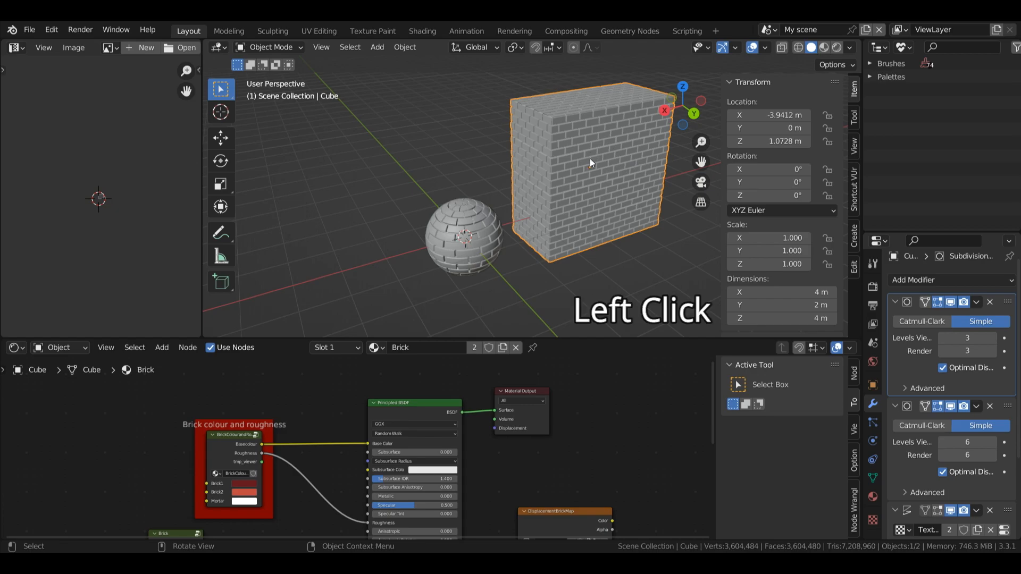
{"action": "left_click", "coordinate": [951, 303]}
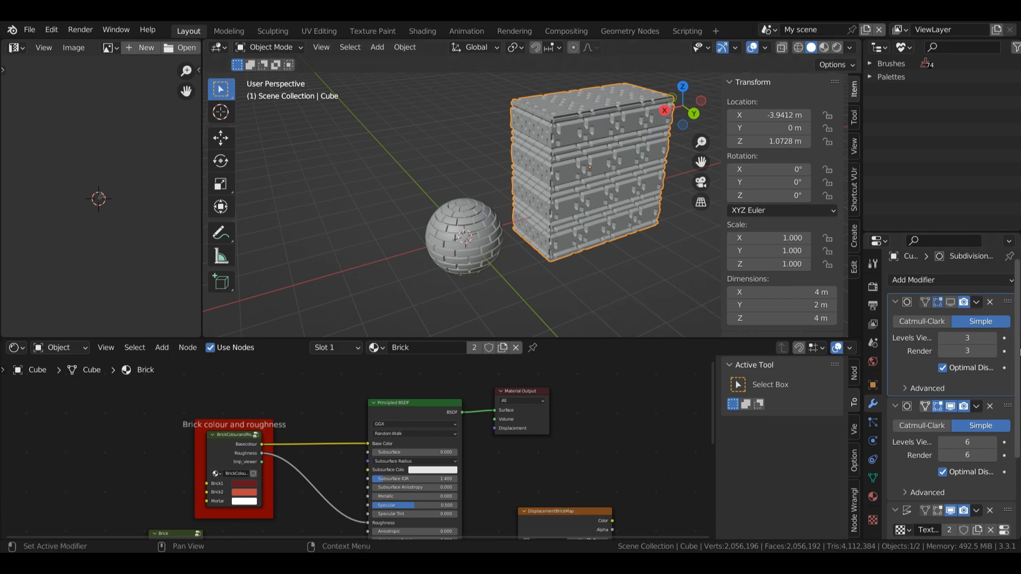
{"action": "scroll", "coordinate": [952, 394], "scroll_direction": "down", "scroll_amount": 3}
{"action": "scroll", "coordinate": [953, 394], "scroll_direction": "down", "scroll_amount": 2}
{"action": "left_click", "coordinate": [951, 325]}
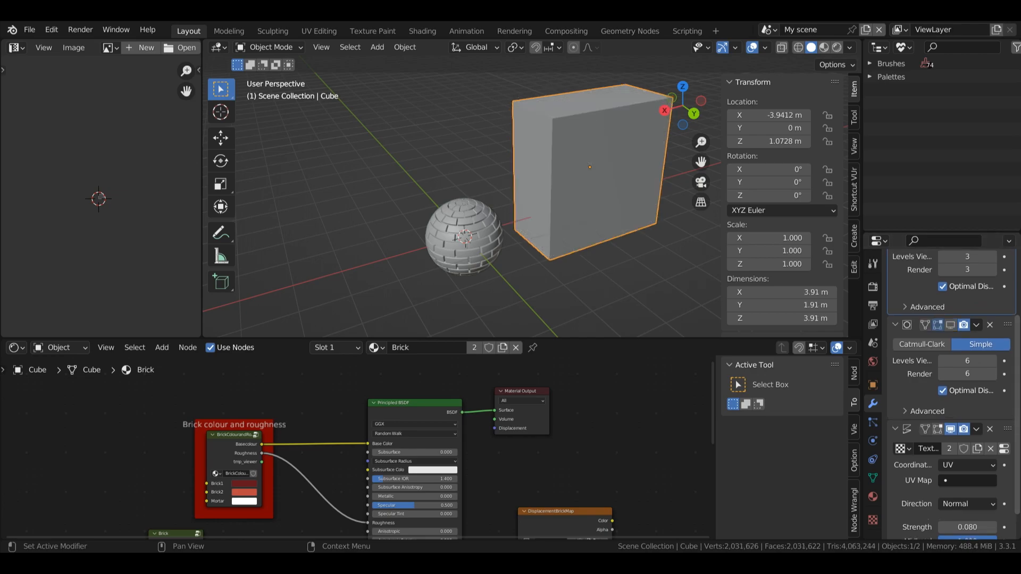
- Turn off the viewport display of the sphere's modifiers and of the cube's Displace modifier
{"action": "scroll", "coordinate": [1018, 399], "scroll_direction": "down", "scroll_amount": 2}
{"action": "left_click_drag", "start_coordinate": [1018, 402], "coordinate": [1018, 311]}
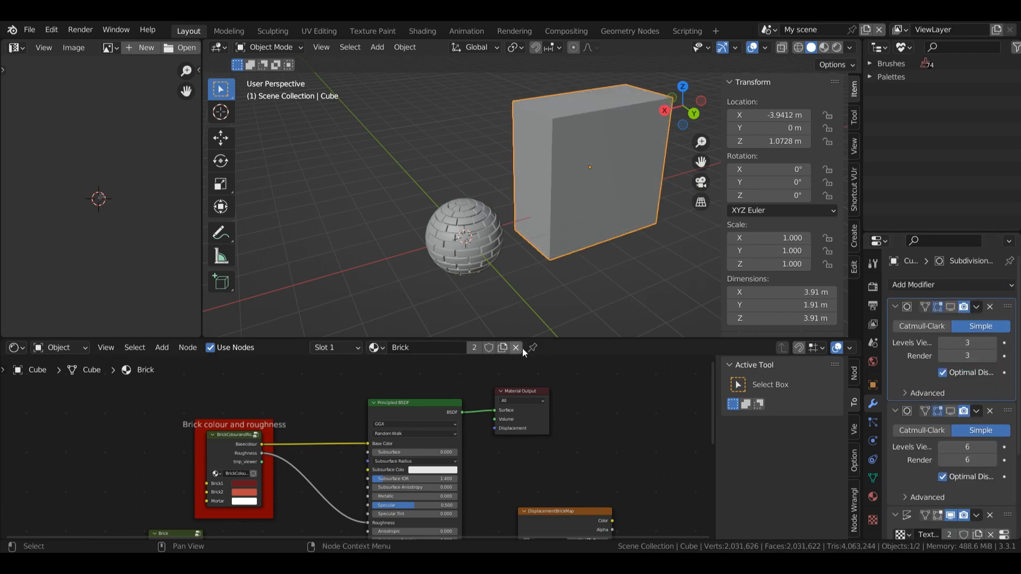
{"action": "left_click", "coordinate": [433, 247]}
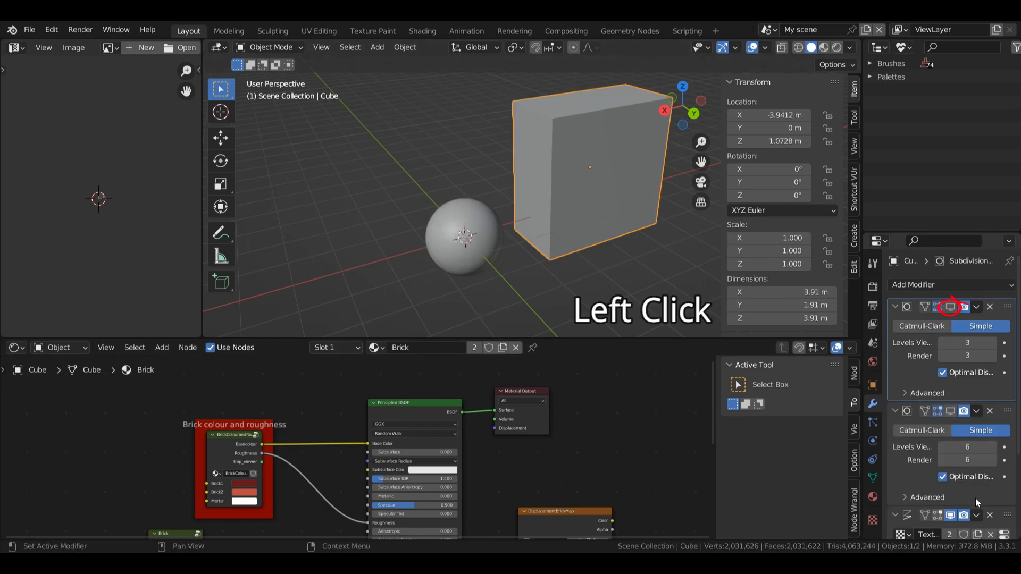
{"action": "left_click", "coordinate": [952, 513]}
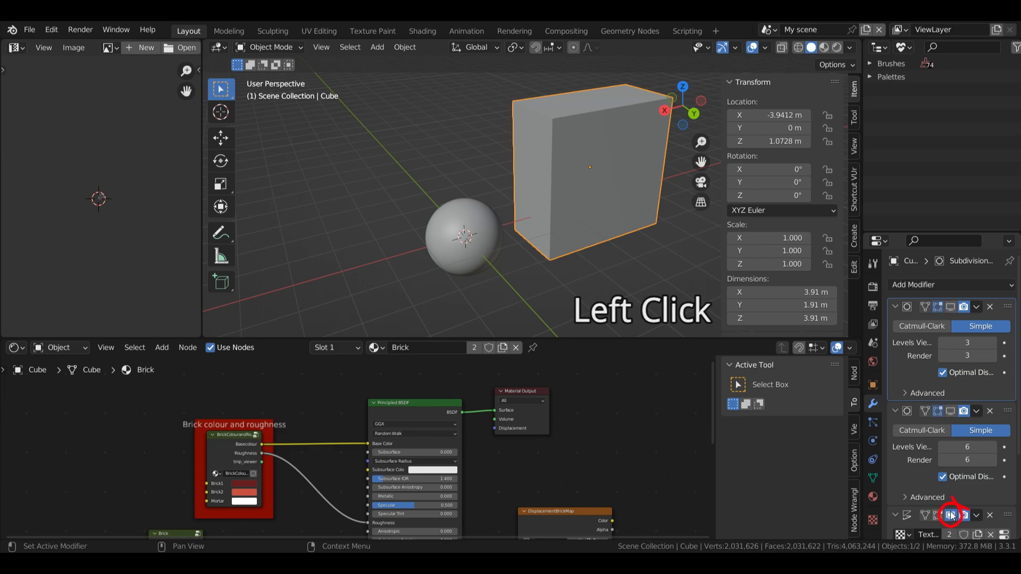
- Preview the scene in rendered shading and return the viewport to solid shading with its colour set to Material
{"action": "left_click", "coordinate": [837, 48]}
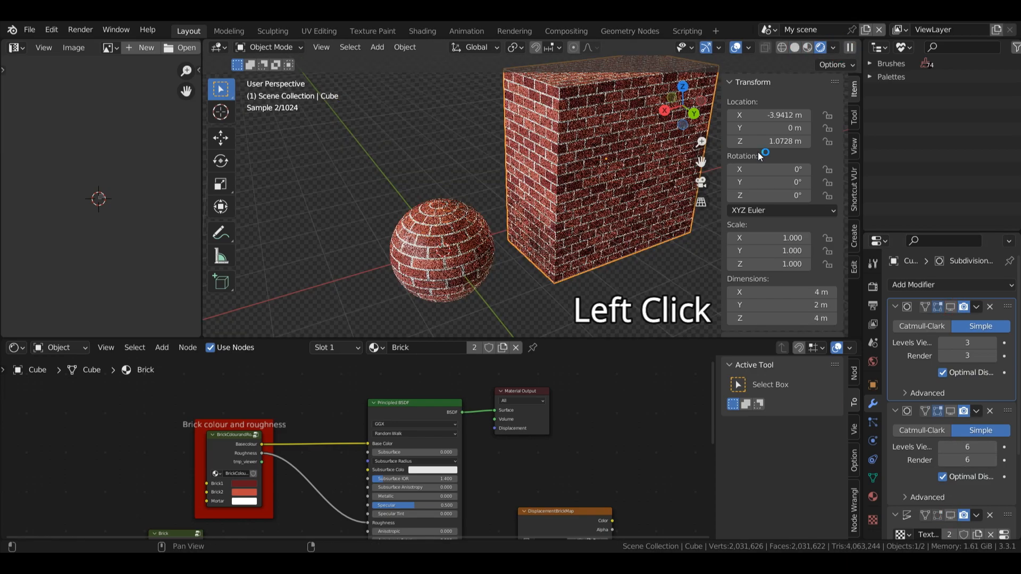
{"action": "left_click", "coordinate": [795, 47]}
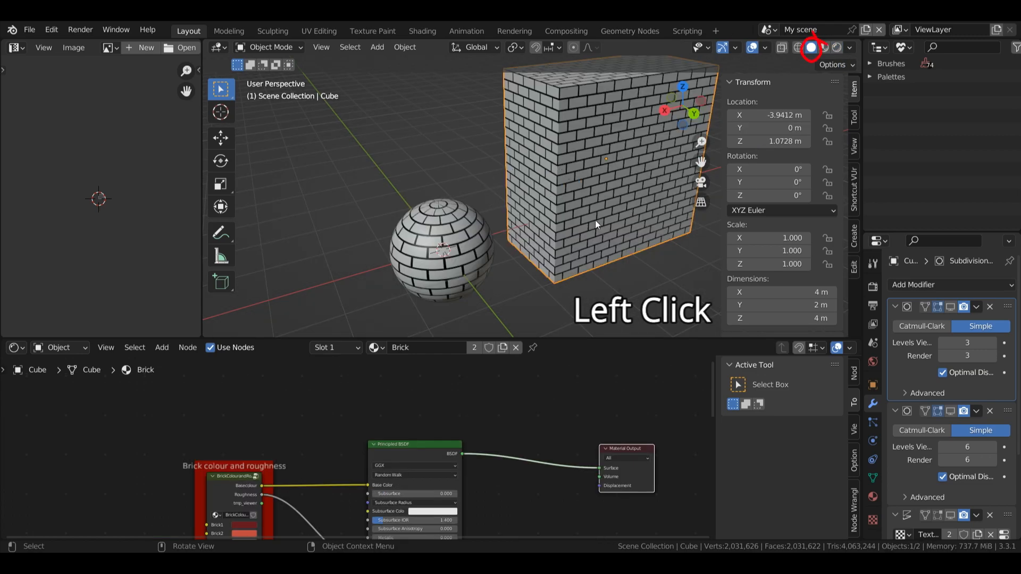
{"action": "left_click", "coordinate": [851, 49]}
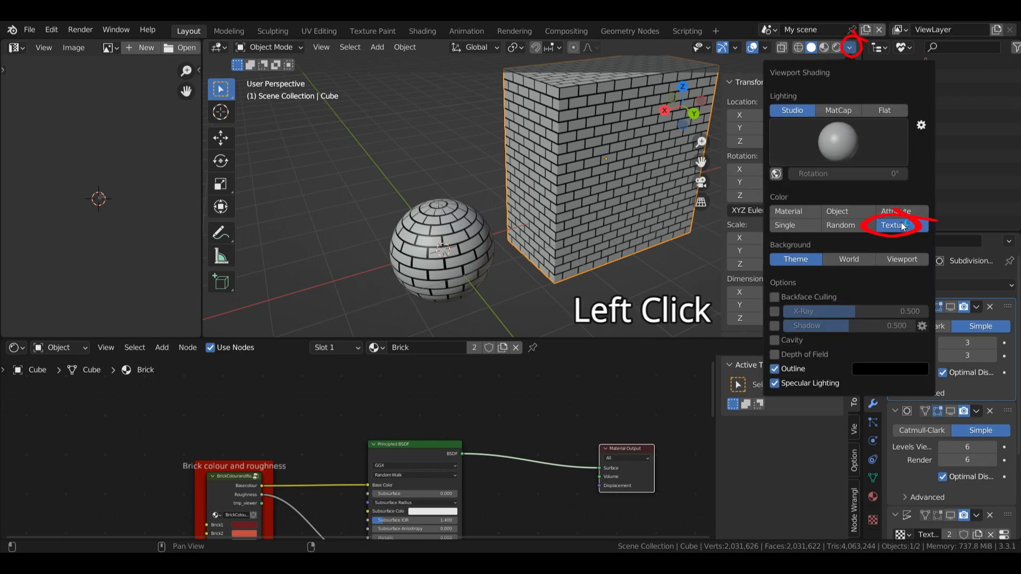
{"action": "left_click", "coordinate": [851, 48]}
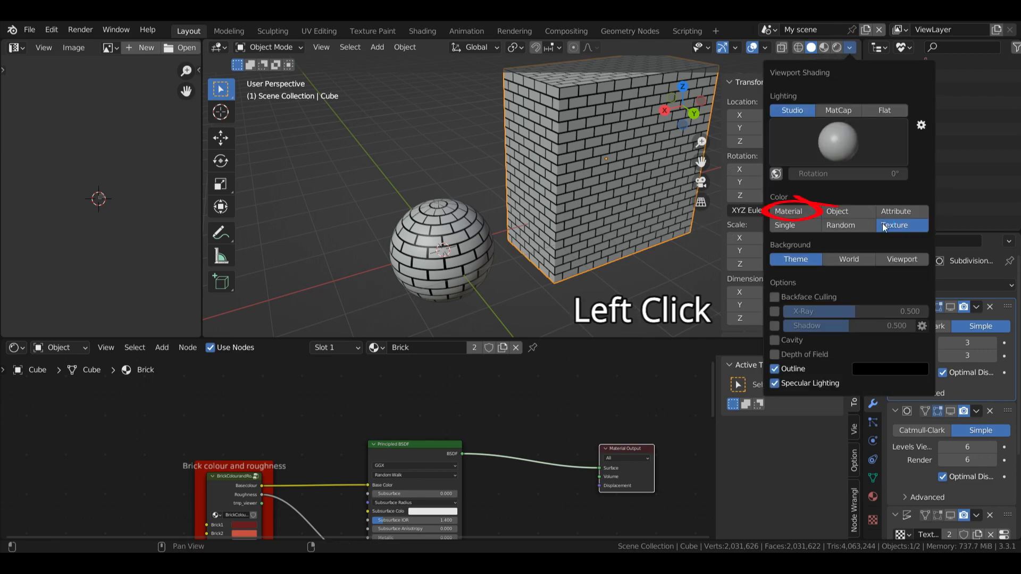
{"action": "left_click", "coordinate": [797, 212]}
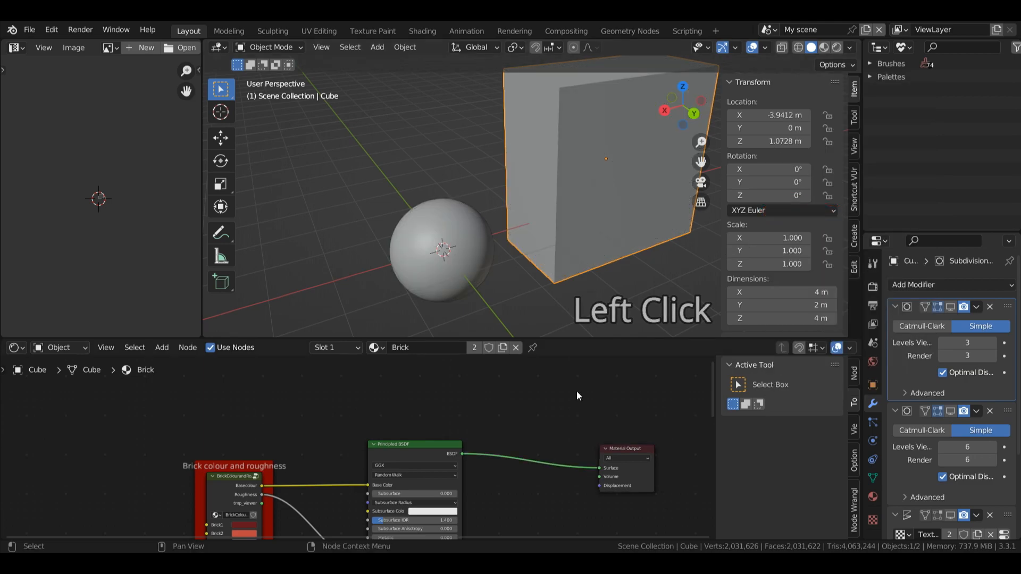
- Add a second Principled BSDF node below the Mix area between the original shader and the output, moving the DisplacementBrickMap node aside
{"action": "key", "text": "shift+a"}
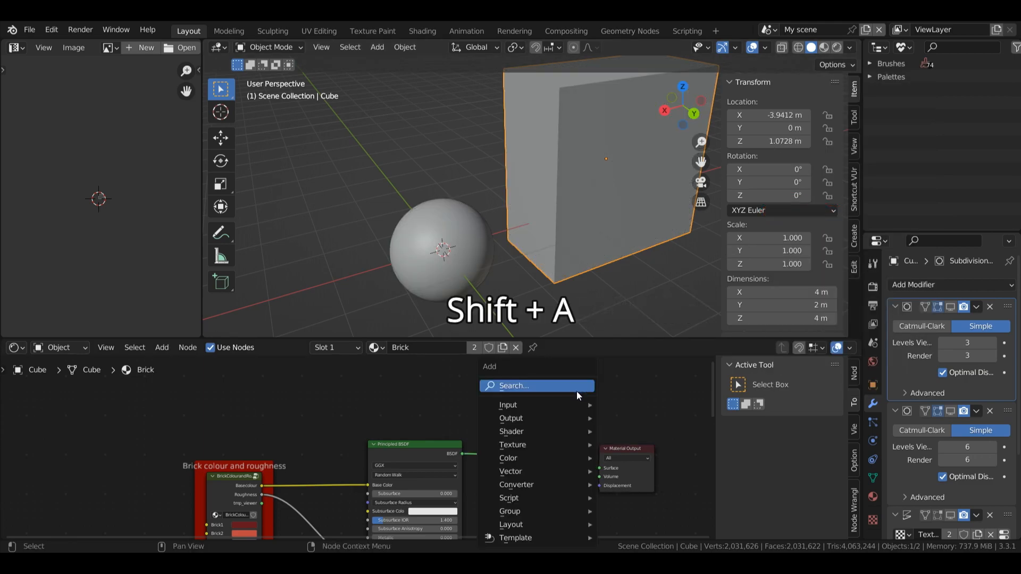
{"action": "mouse_move", "coordinate": [552, 431]}
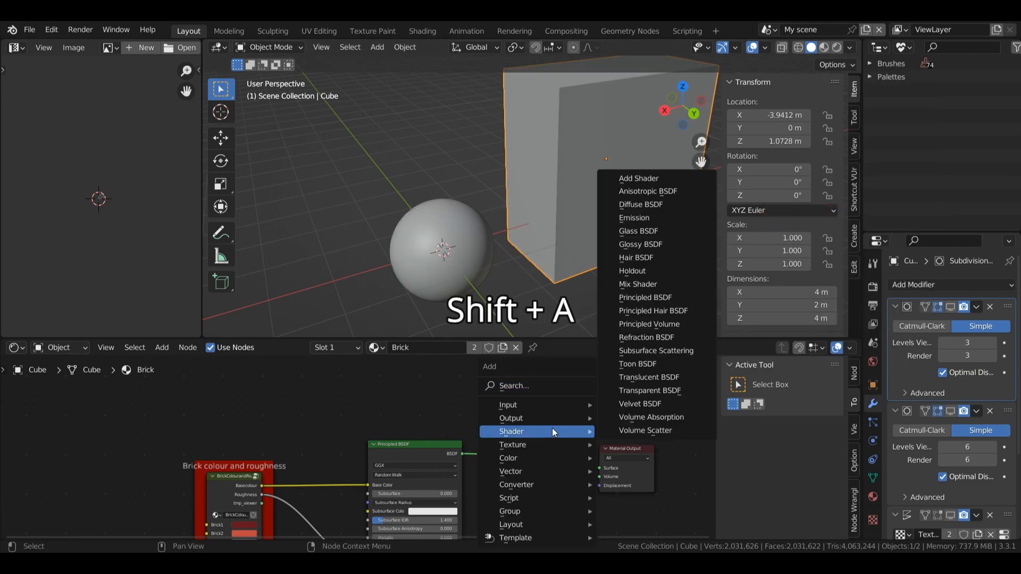
{"action": "left_click", "coordinate": [659, 297]}
{"action": "left_click", "coordinate": [558, 509]}
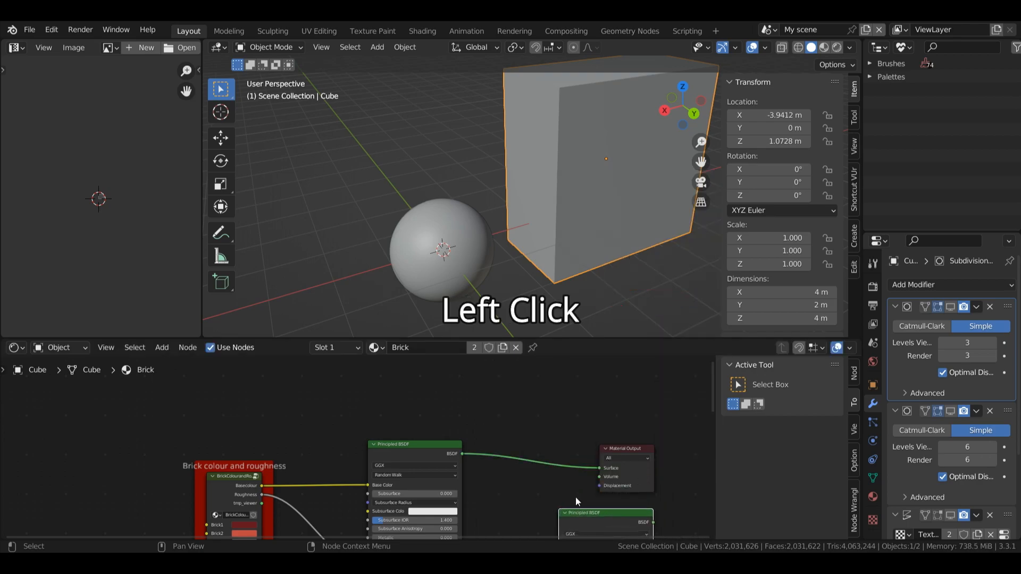
{"action": "middle_click_drag", "start_coordinate": [657, 451], "coordinate": [528, 349]}
{"action": "left_click_drag", "start_coordinate": [406, 455], "coordinate": [646, 462]}
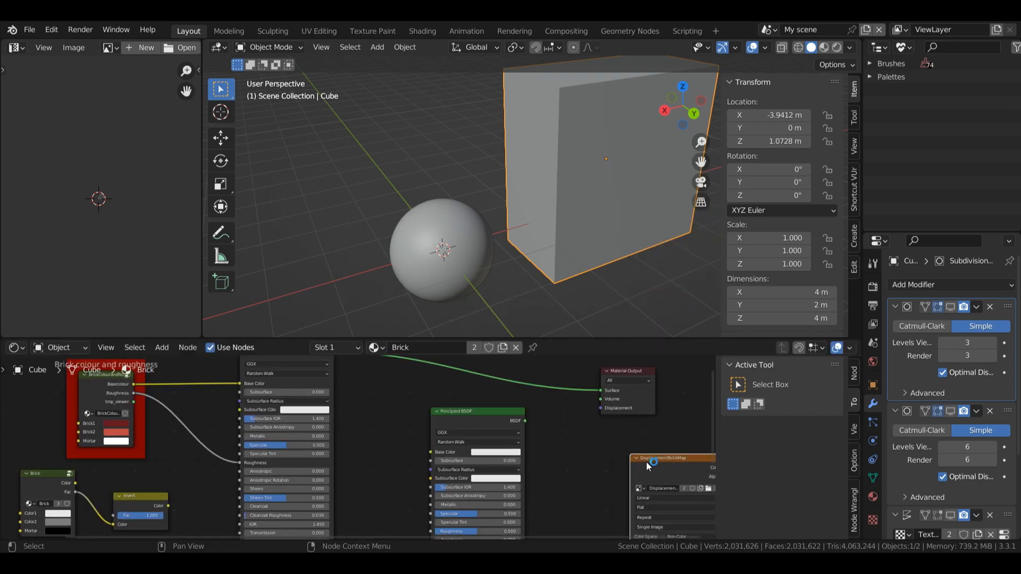
{"action": "left_click_drag", "start_coordinate": [474, 417], "coordinate": [436, 406]}
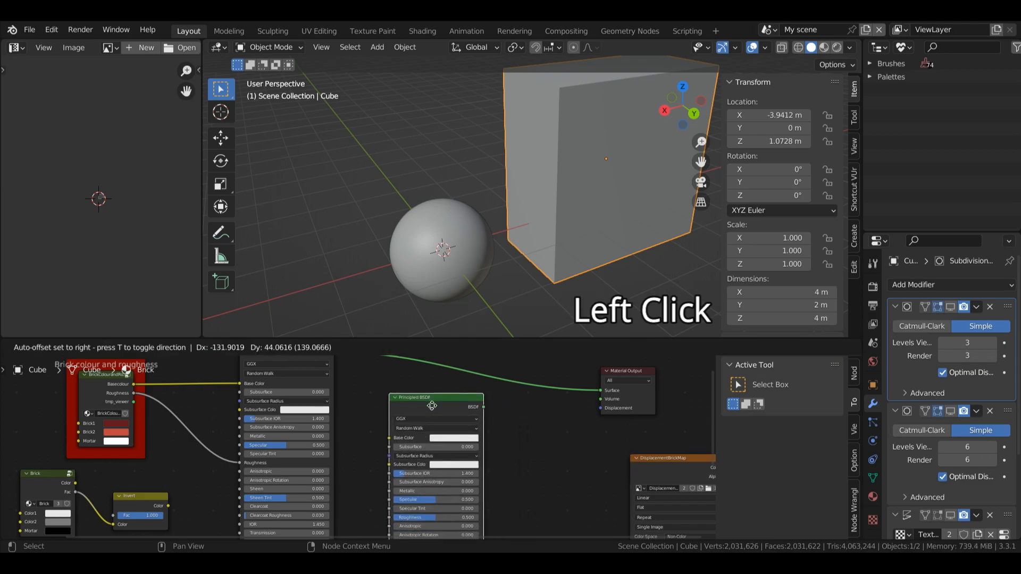
- Insert a Mix Shader before the Material Output and connect the second Principled BSDF to its free Shader input
{"action": "key", "text": "shift+a"}
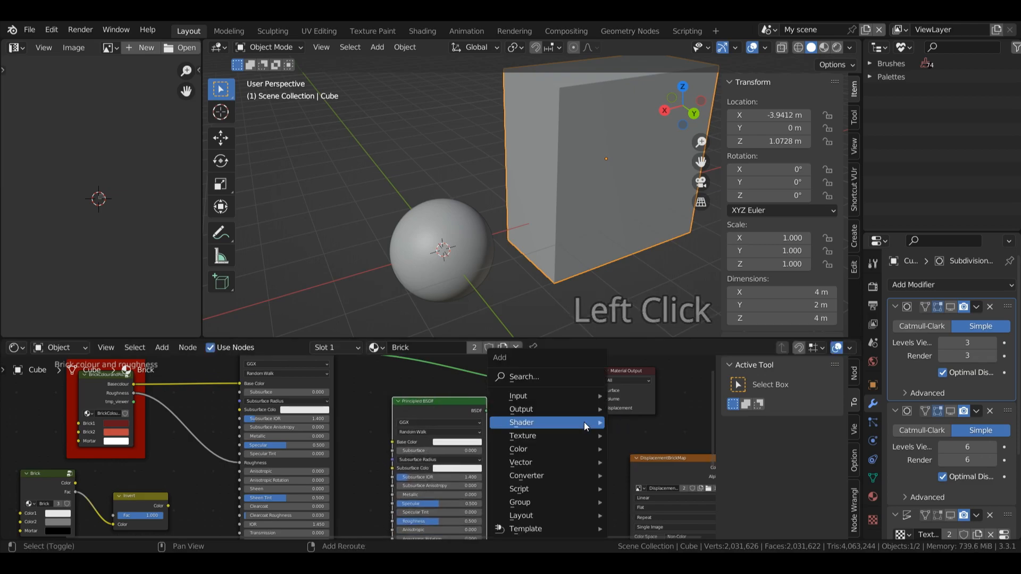
{"action": "mouse_move", "coordinate": [573, 423]}
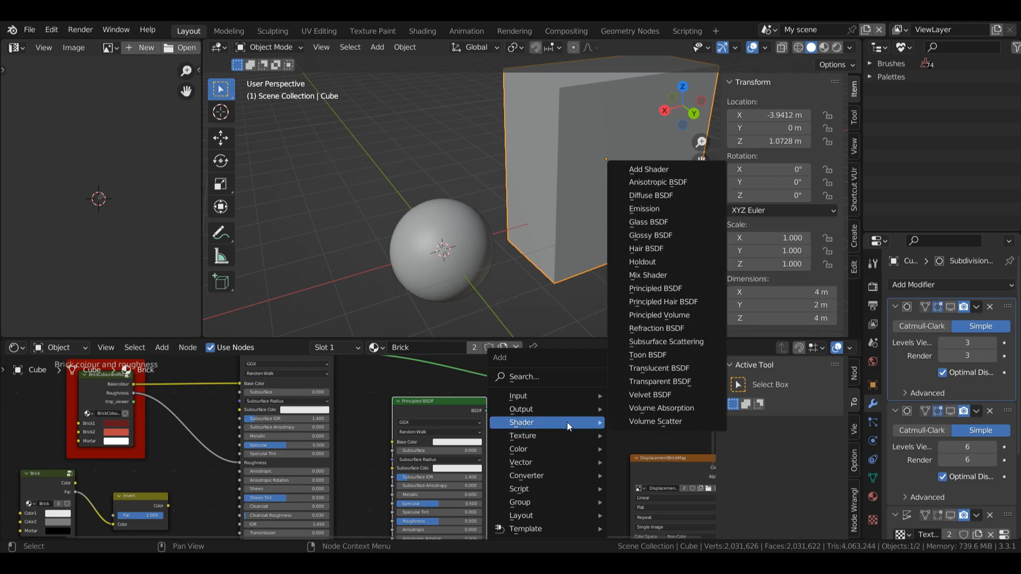
{"action": "left_click", "coordinate": [664, 276]}
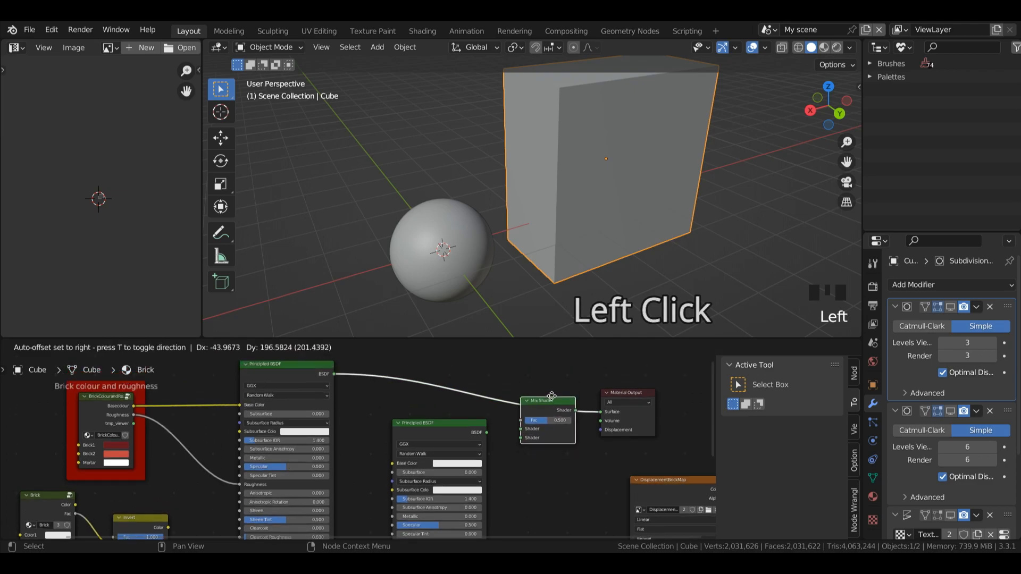
{"action": "left_click", "coordinate": [551, 405]}
{"action": "left_click_drag", "start_coordinate": [487, 432], "coordinate": [513, 436]}
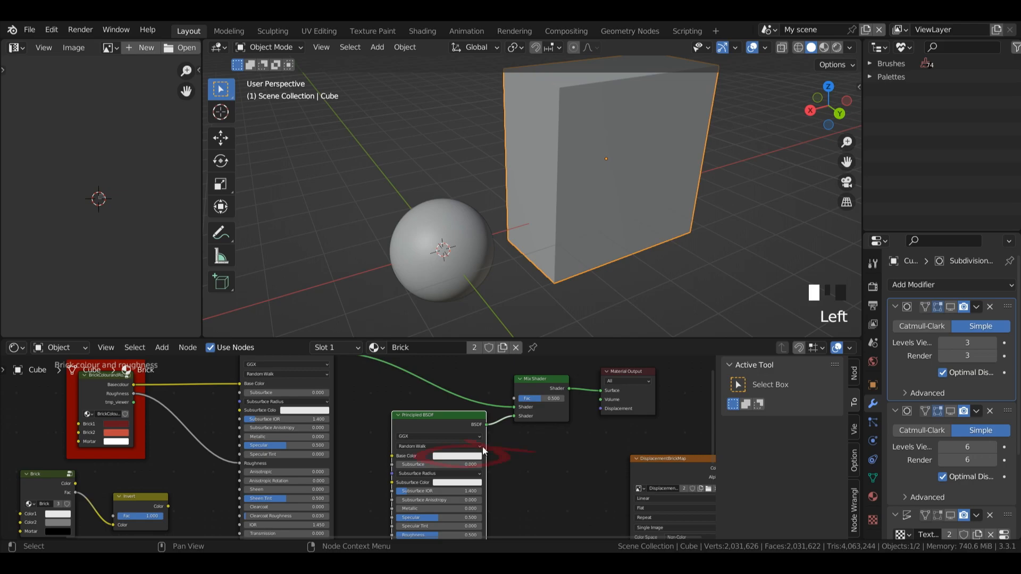
- Set the second Principled BSDF's base colour to grey and switch the viewport to material preview shading
{"action": "left_click", "coordinate": [473, 456]}
{"action": "left_click", "coordinate": [500, 381]}
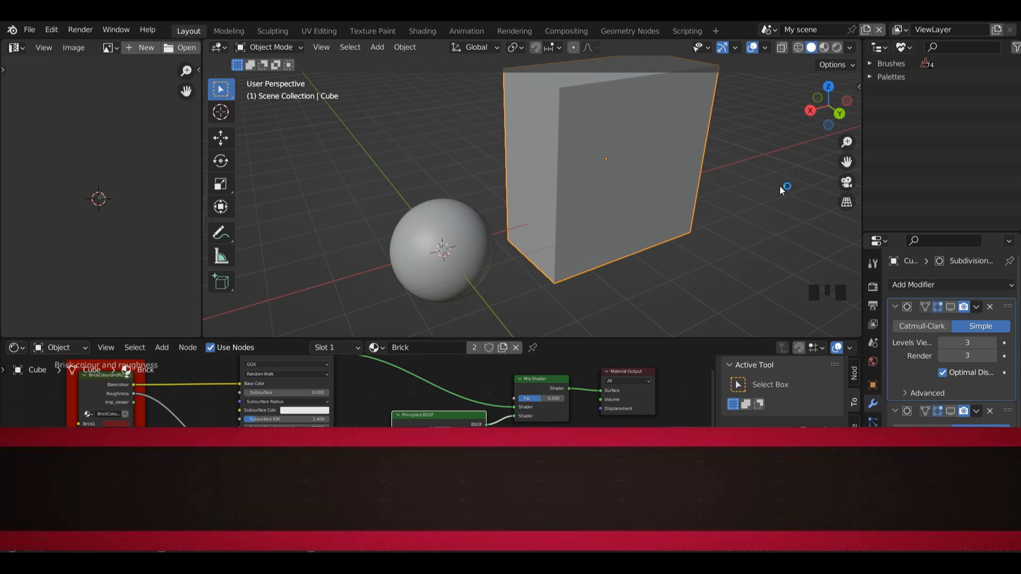
{"action": "left_click", "coordinate": [825, 49]}
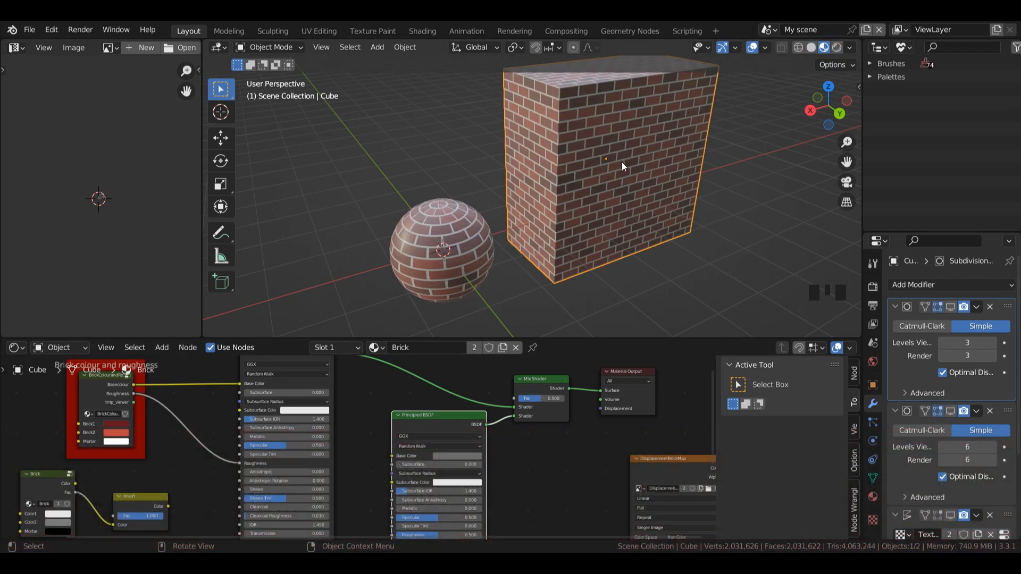
- Set the Mix Shader's Fac to 1.000 and move the second Principled BSDF closer beneath the Mix Shader
{"action": "left_click", "coordinate": [542, 399]}
{"action": "mouse_move", "coordinate": [543, 399]}
{"action": "left_mouse_down"}
{"action": "mouse_move", "coordinate": [517, 399]}
{"action": "mouse_move", "coordinate": [564, 399]}
{"action": "left_mouse_up"}
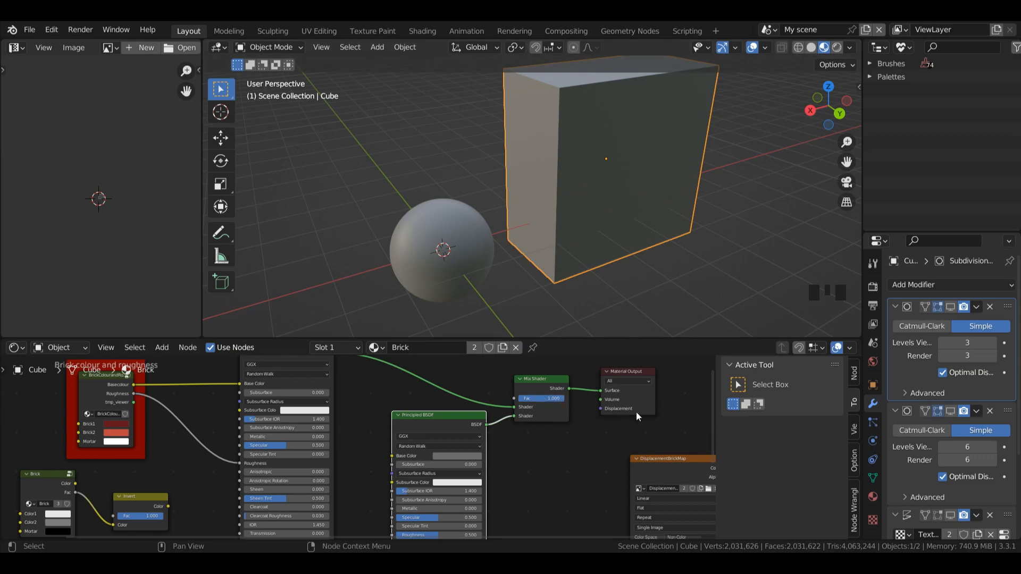
{"action": "left_click_drag", "start_coordinate": [710, 393], "coordinate": [710, 417]}
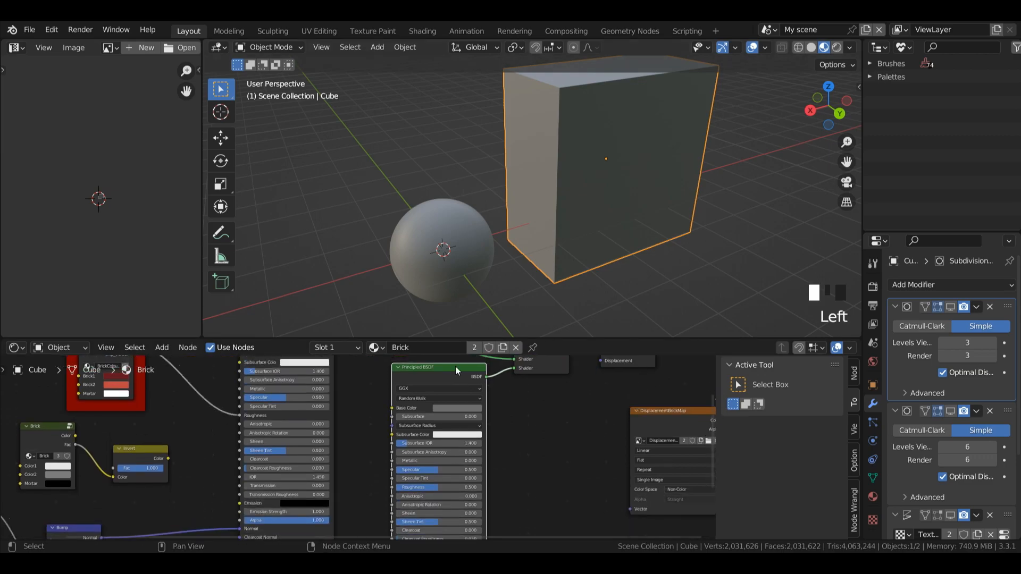
{"action": "left_click_drag", "start_coordinate": [421, 372], "coordinate": [469, 415]}
{"action": "scroll", "coordinate": [572, 483], "scroll_direction": "down", "scroll_amount": 6}
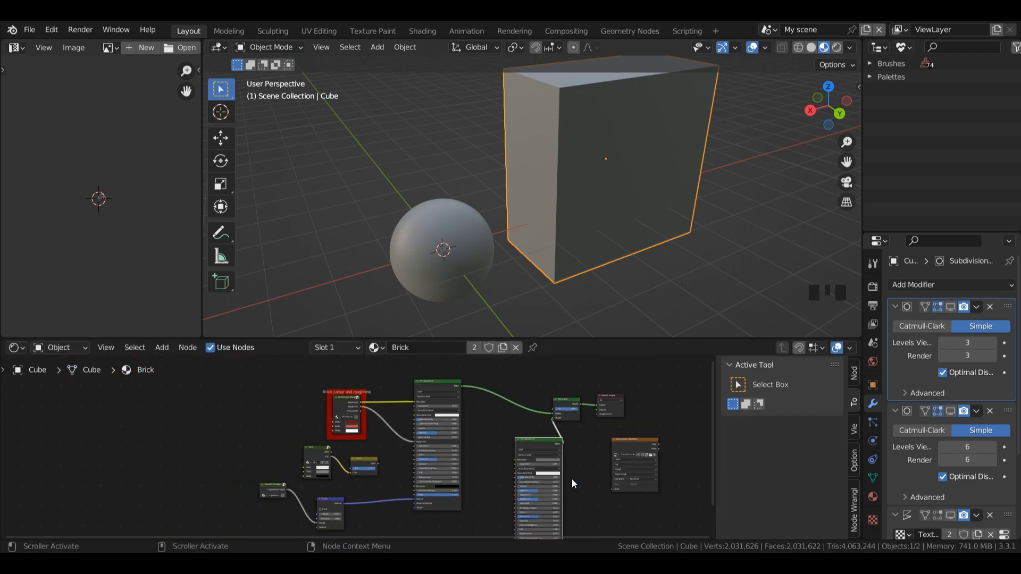
- Move the original brick nodes, including their Principled BSDF, further left and join them in a new frame
{"action": "left_click", "coordinate": [260, 382]}
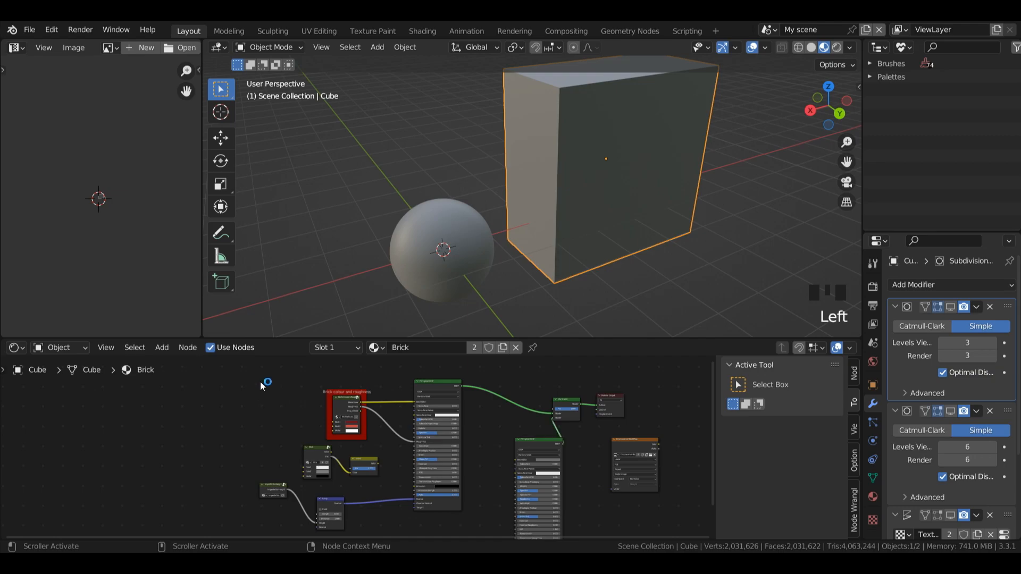
{"action": "left_click_drag", "start_coordinate": [241, 375], "coordinate": [478, 537]}
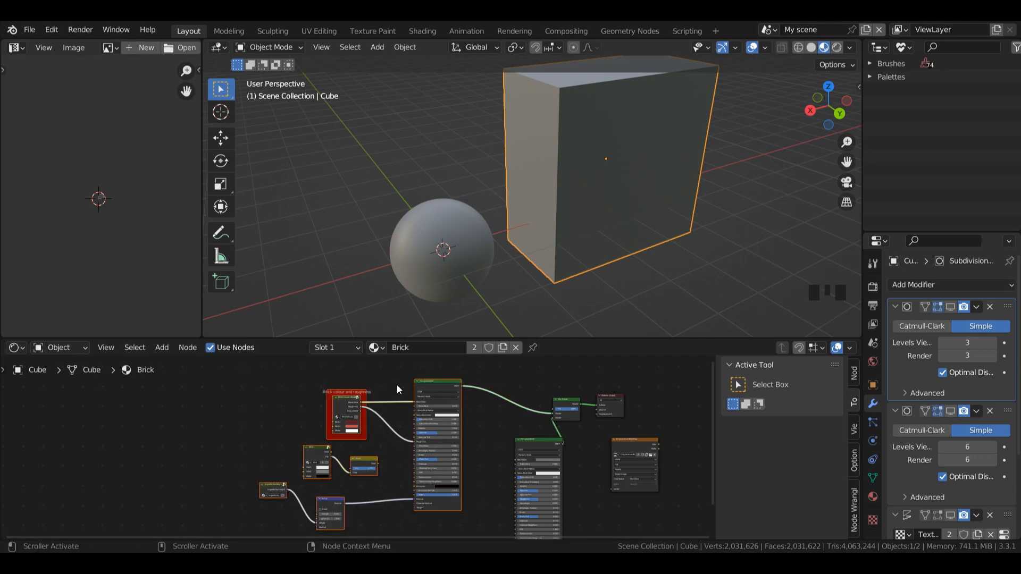
{"action": "left_click_drag", "start_coordinate": [446, 387], "coordinate": [383, 384]}
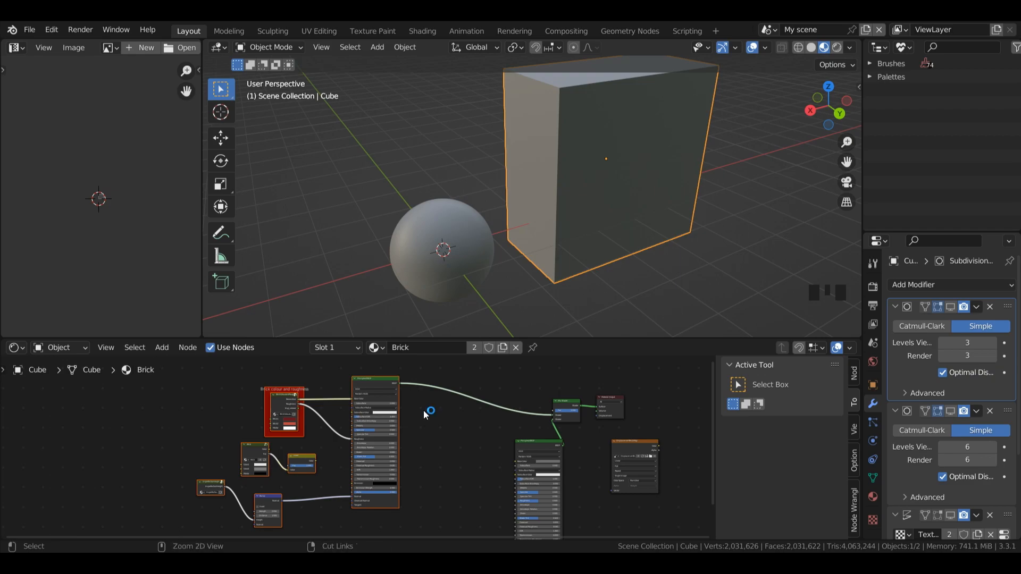
{"action": "key", "text": "ctrl+j"}
{"action": "left_click", "coordinate": [237, 377]}
{"action": "left_click", "coordinate": [234, 370]}
{"action": "left_click", "coordinate": [234, 371]}
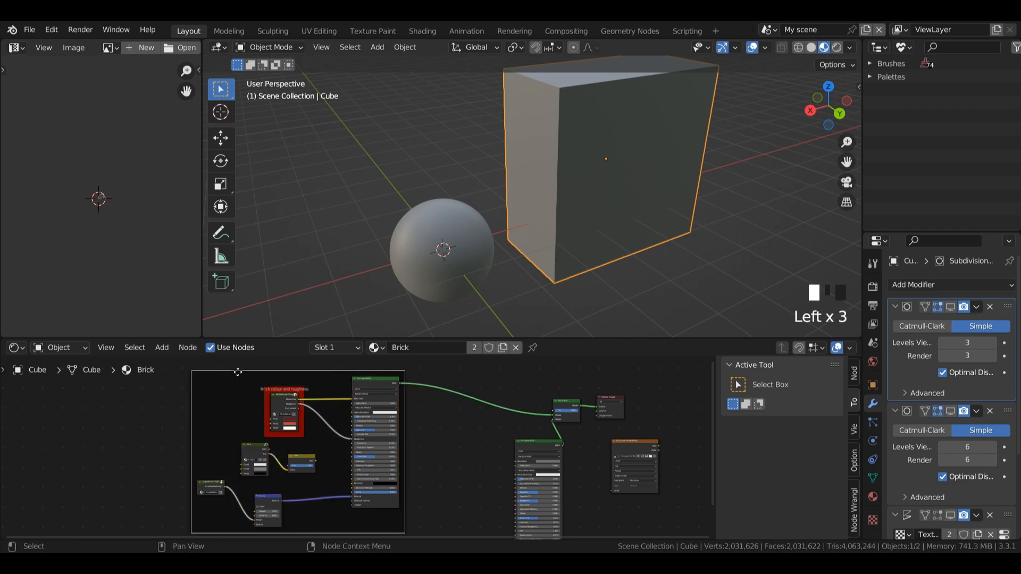
- Label the new frame around the brick nodes "Brick Shader"
{"action": "left_click", "coordinate": [855, 377]}
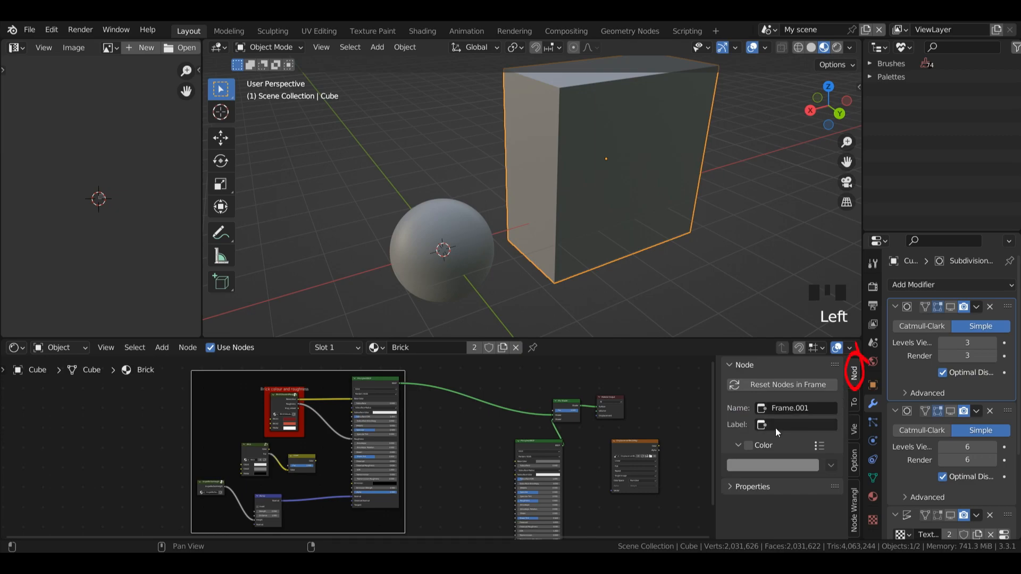
{"action": "key", "text": "n"}
{"action": "key", "text": "n"}
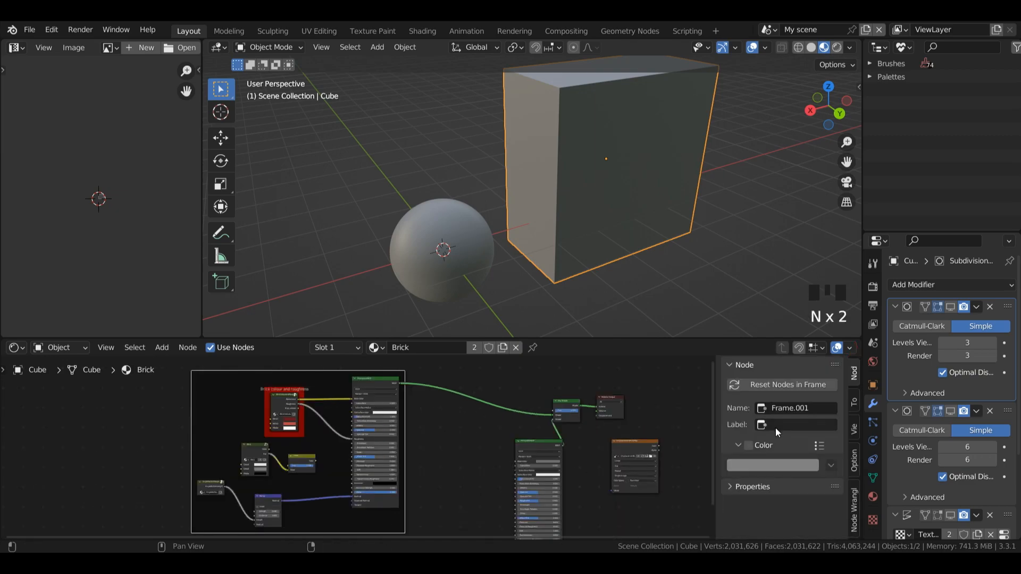
{"action": "left_click", "coordinate": [784, 429]}
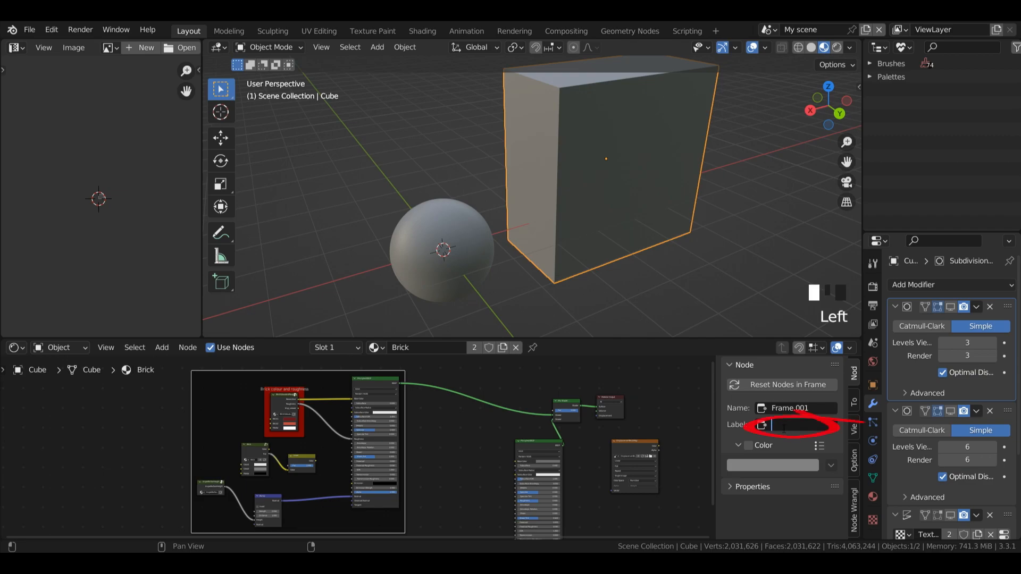
{"action": "type", "text": "Brick Shader"}
{"action": "key", "text": "Return"}
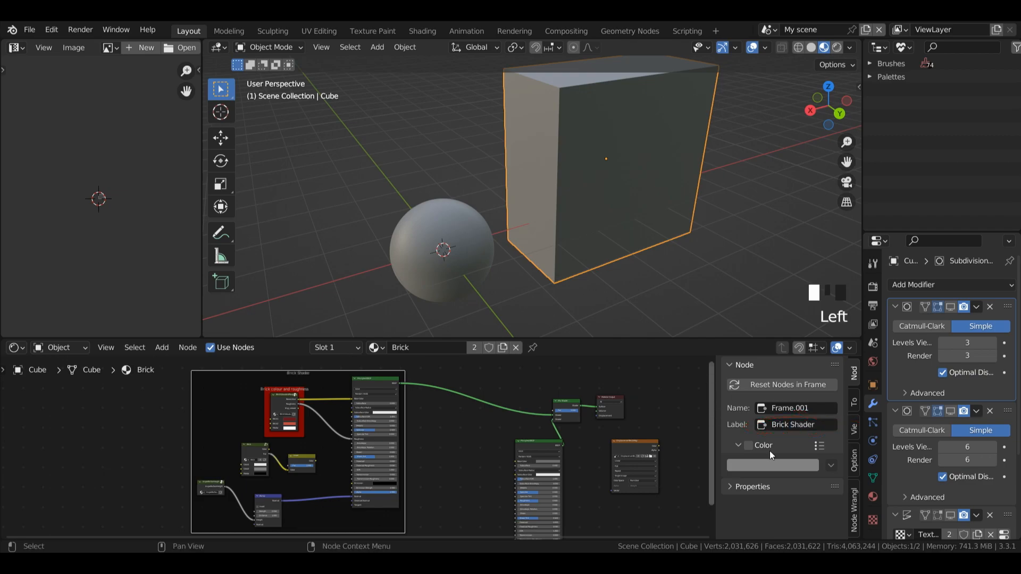
{"action": "left_click", "coordinate": [761, 465]}
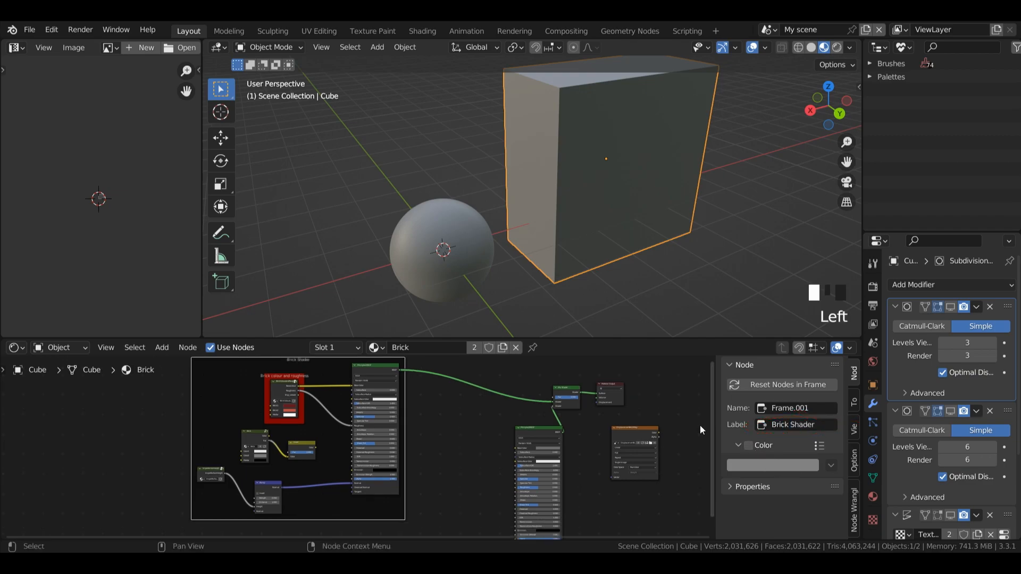
{"action": "scroll", "coordinate": [560, 433], "scroll_direction": "up", "scroll_amount": 4}
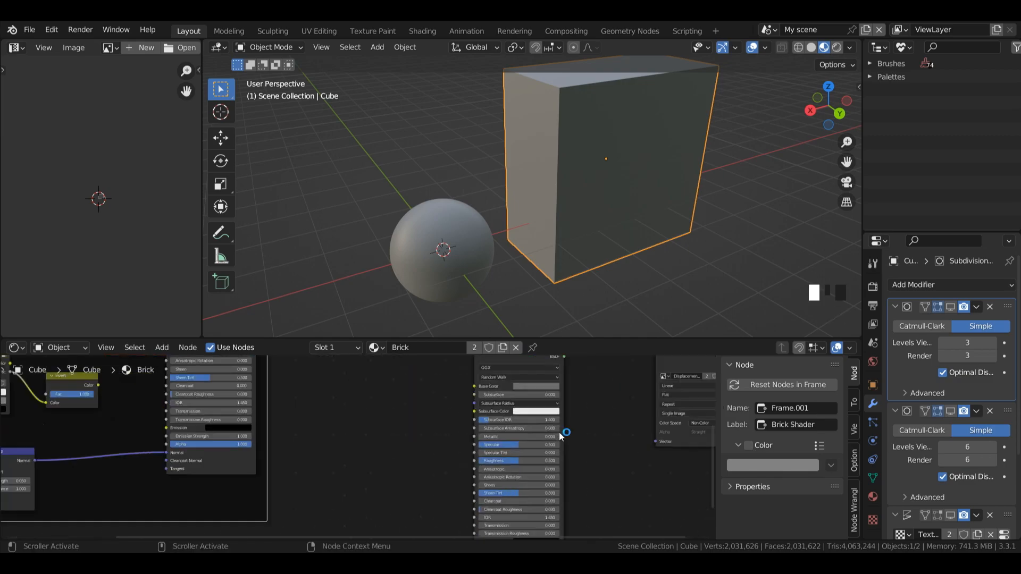
- Move the second Principled BSDF to the right and add a Texture Coordinate node in the free space before it
{"action": "left_click_drag", "start_coordinate": [719, 479], "coordinate": [715, 465]}
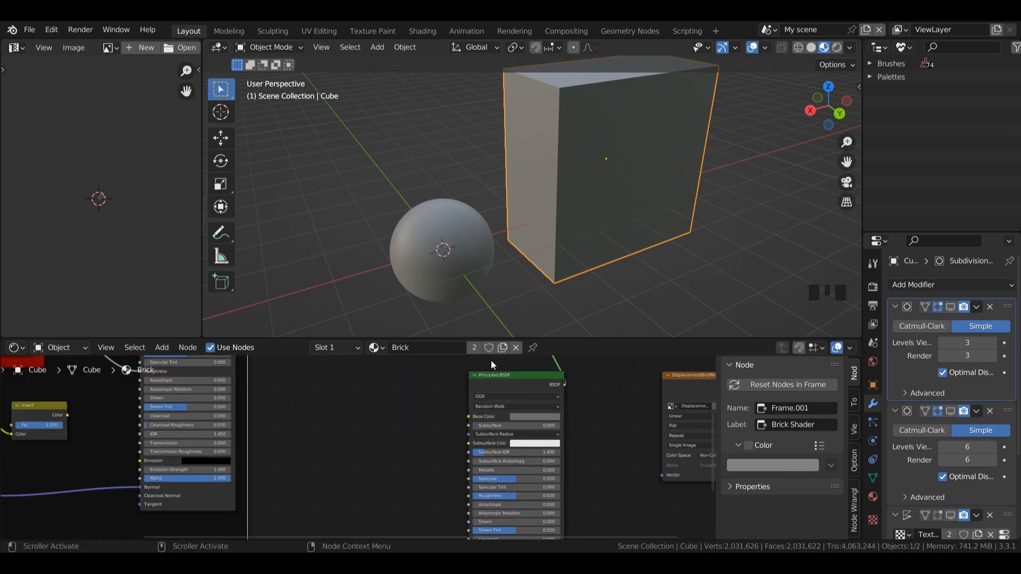
{"action": "left_click_drag", "start_coordinate": [499, 380], "coordinate": [567, 382]}
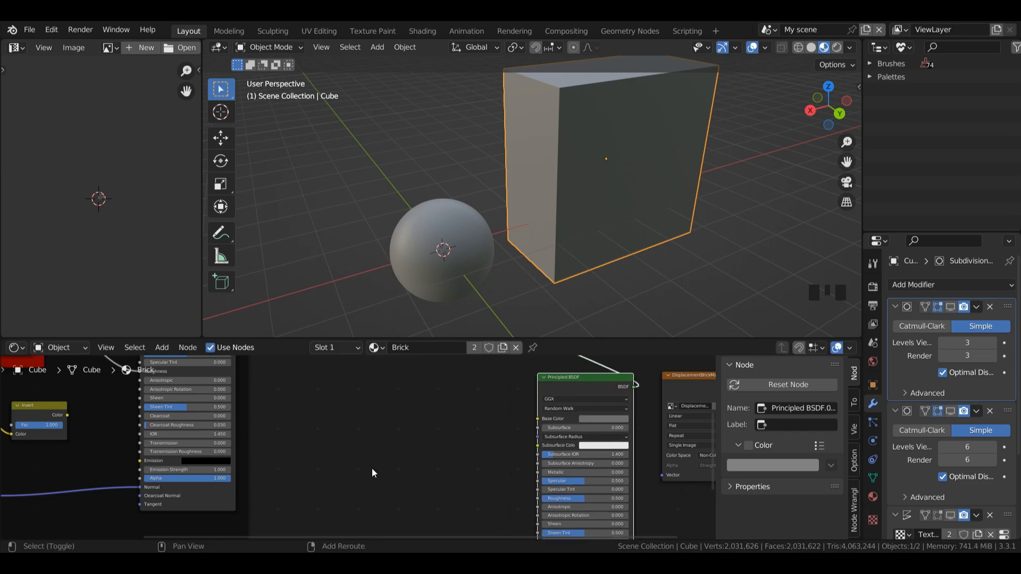
{"action": "key", "text": "shift+a"}
{"action": "mouse_move", "coordinate": [359, 403]}
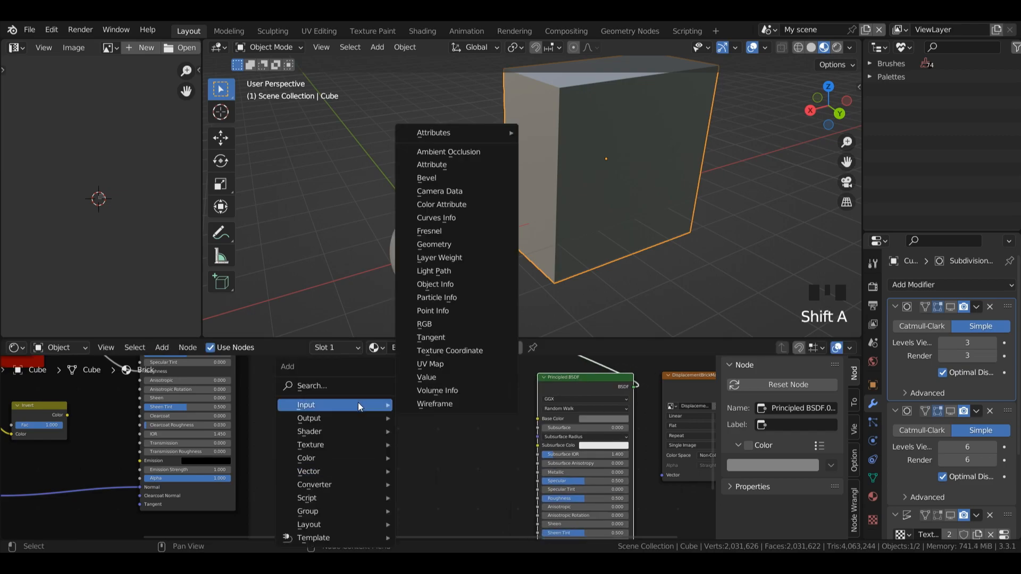
{"action": "left_click", "coordinate": [450, 351]}
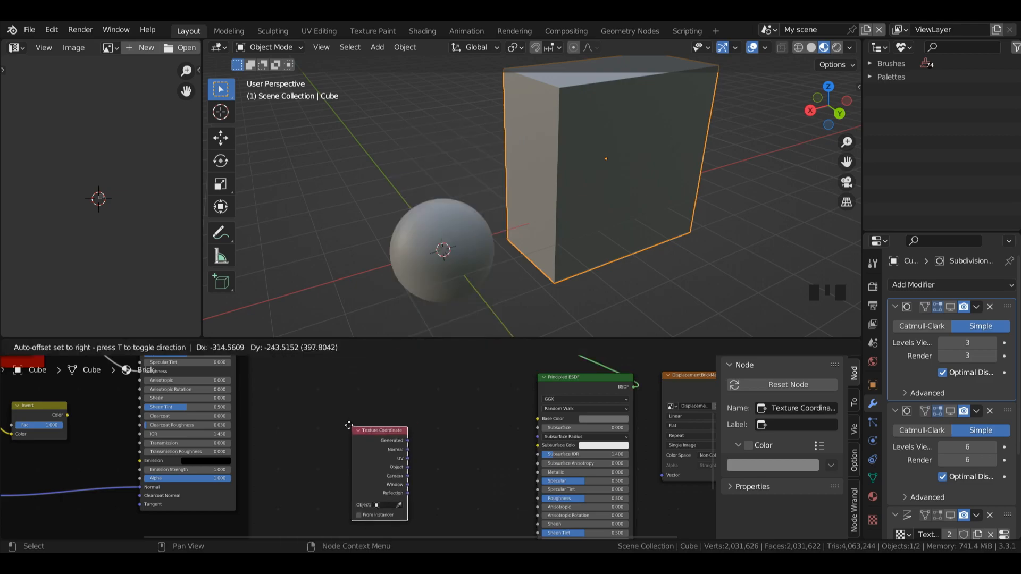
{"action": "left_click", "coordinate": [351, 428]}
- Add a Noise Texture driven by the Object coordinates and connect its Fac output to the second Principled BSDF's Base Color
{"action": "key", "text": "shift+a"}
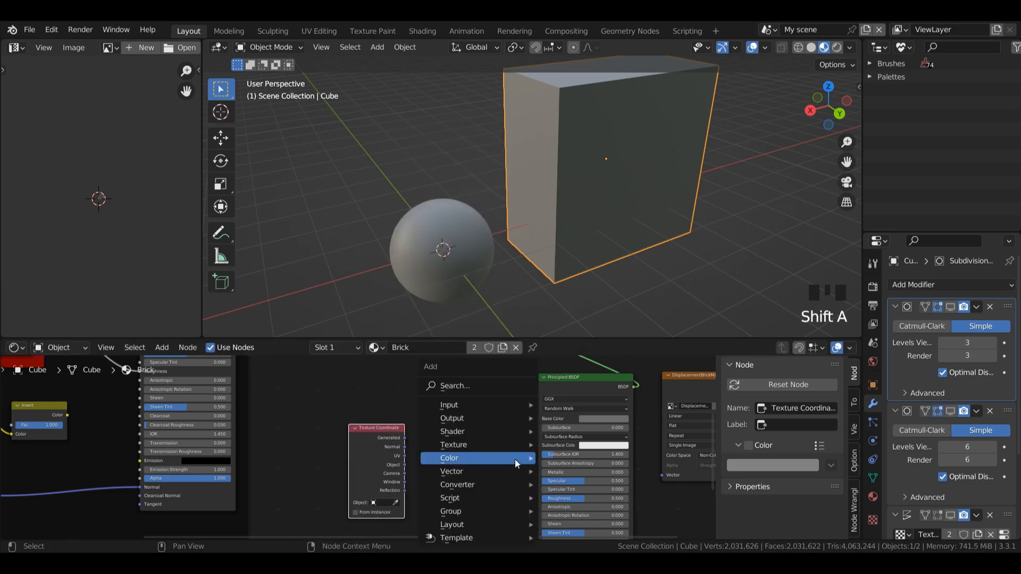
{"action": "mouse_move", "coordinate": [506, 446]}
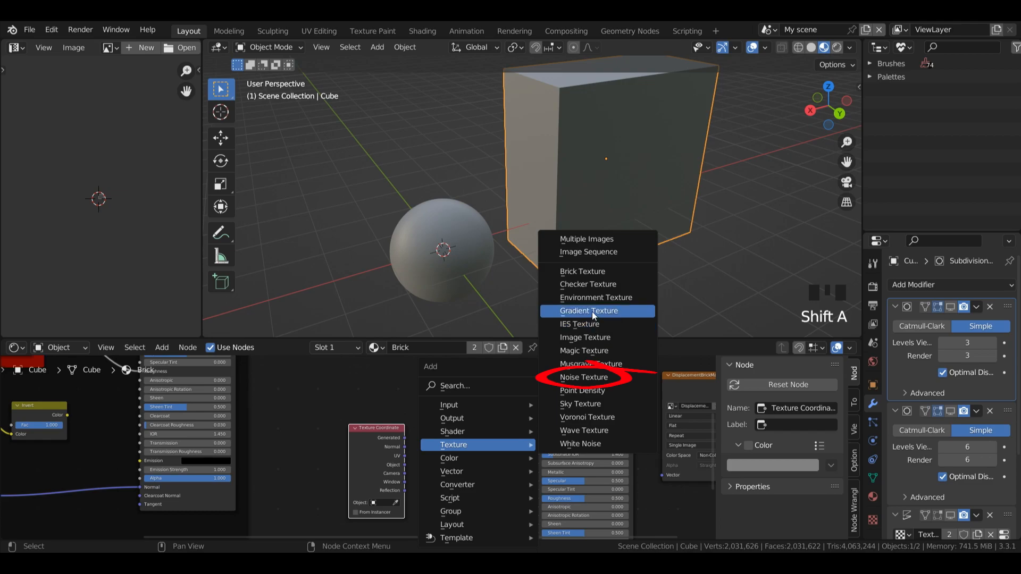
{"action": "left_click", "coordinate": [584, 377]}
{"action": "left_click_drag", "start_coordinate": [405, 465], "coordinate": [425, 455]}
{"action": "left_click", "coordinate": [480, 435]}
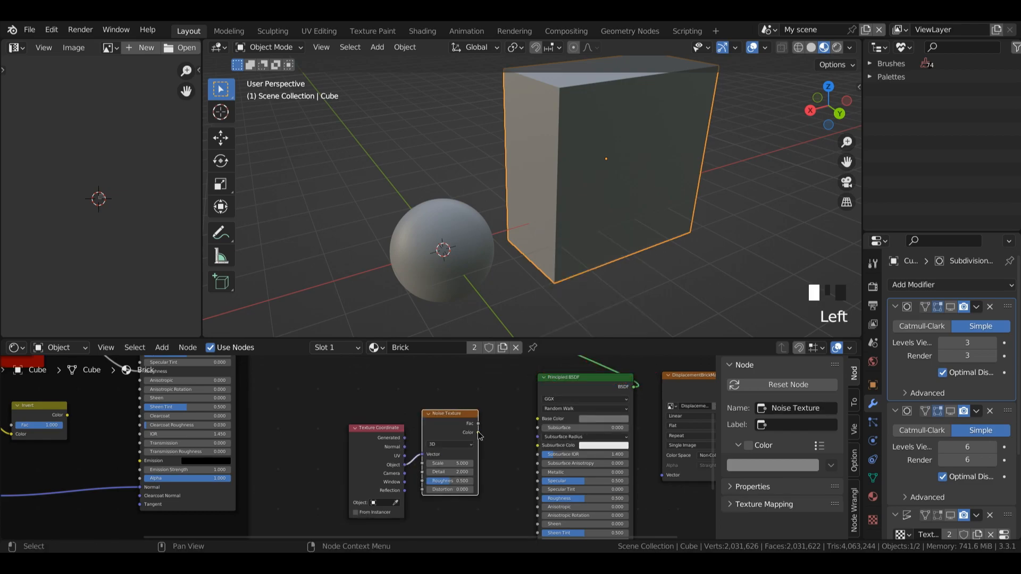
{"action": "left_click_drag", "start_coordinate": [478, 424], "coordinate": [542, 420]}
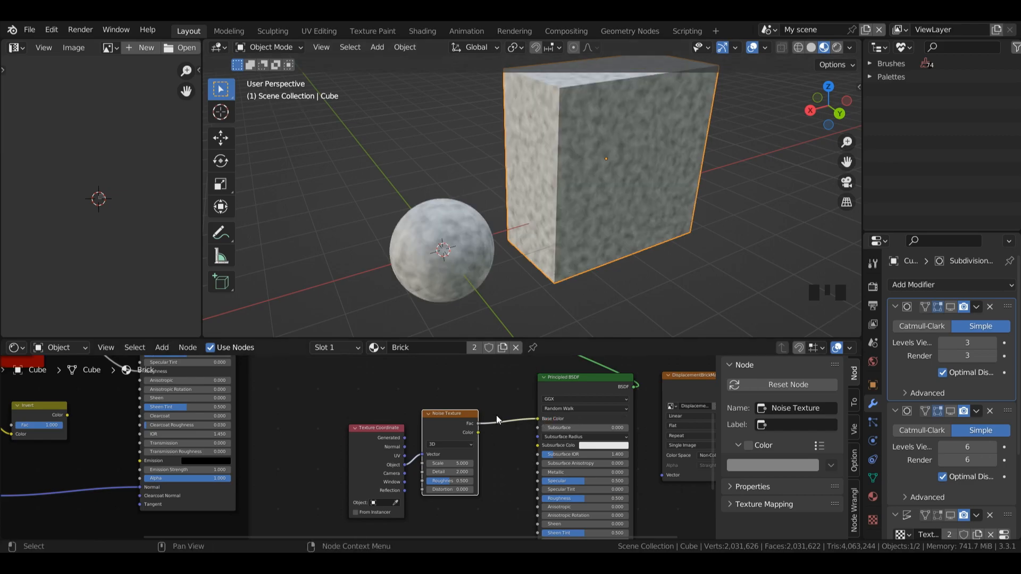
- Set the Noise Texture's scale to 25
{"action": "left_click", "coordinate": [448, 462]}
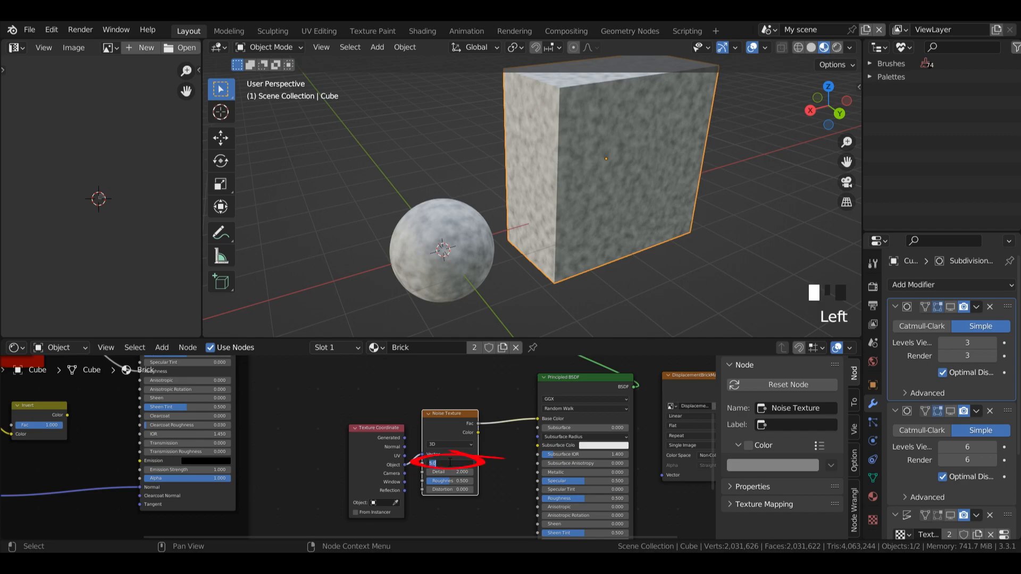
{"action": "type", "text": "25"}
{"action": "key", "text": "Return"}
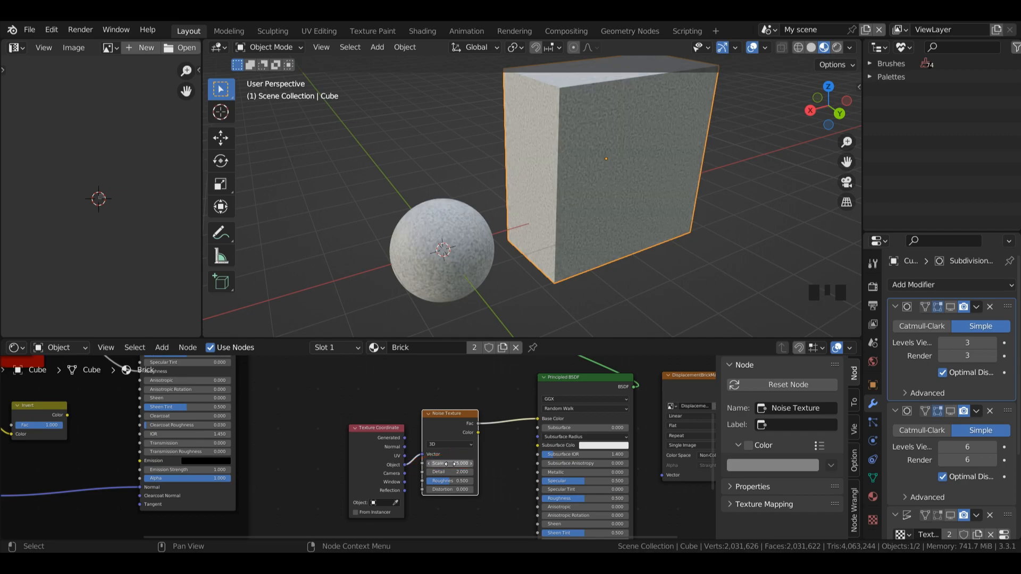
- Set the Noise Texture's scale to 40 and shift the Texture Coordinate and Noise Texture nodes left
{"action": "left_click", "coordinate": [450, 464]}
{"action": "type", "text": "40"}
{"action": "key", "text": "Return"}
{"action": "left_click_drag", "start_coordinate": [386, 428], "coordinate": [348, 431]}
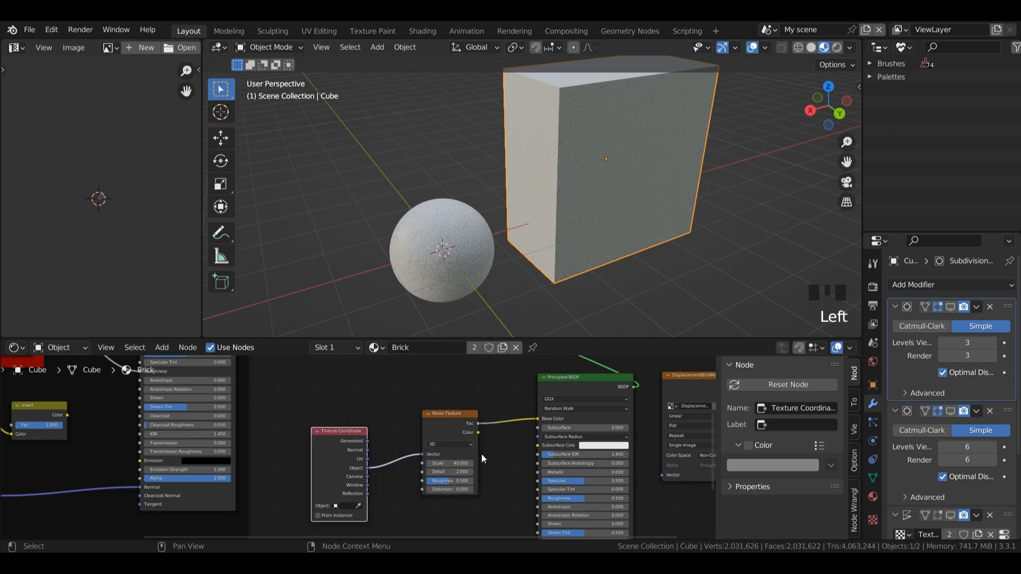
{"action": "left_click_drag", "start_coordinate": [463, 432], "coordinate": [434, 441]}
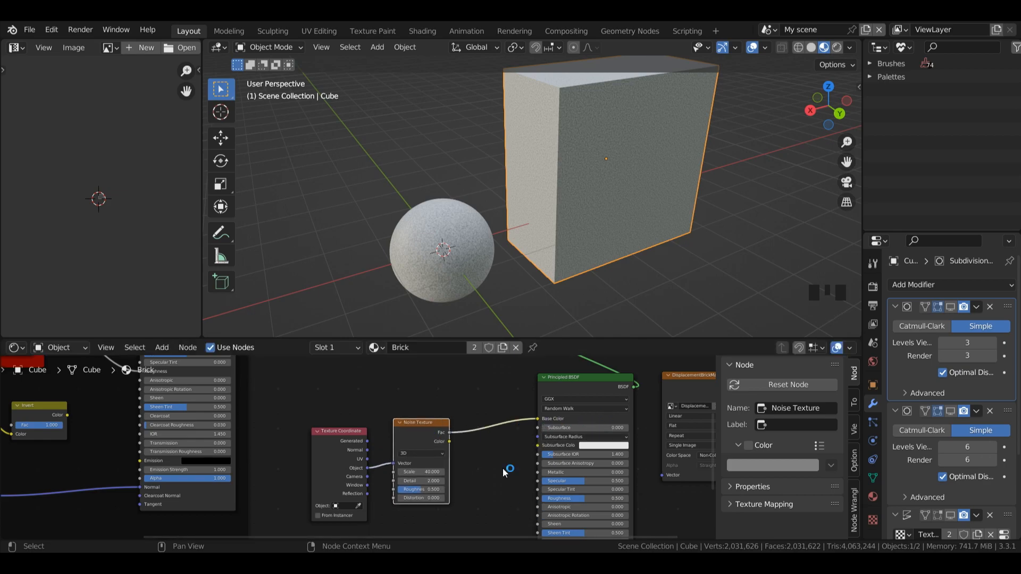
- Insert a ColorRamp between the Noise Texture and the second Principled BSDF's Base Color
{"action": "key", "text": "shift+a"}
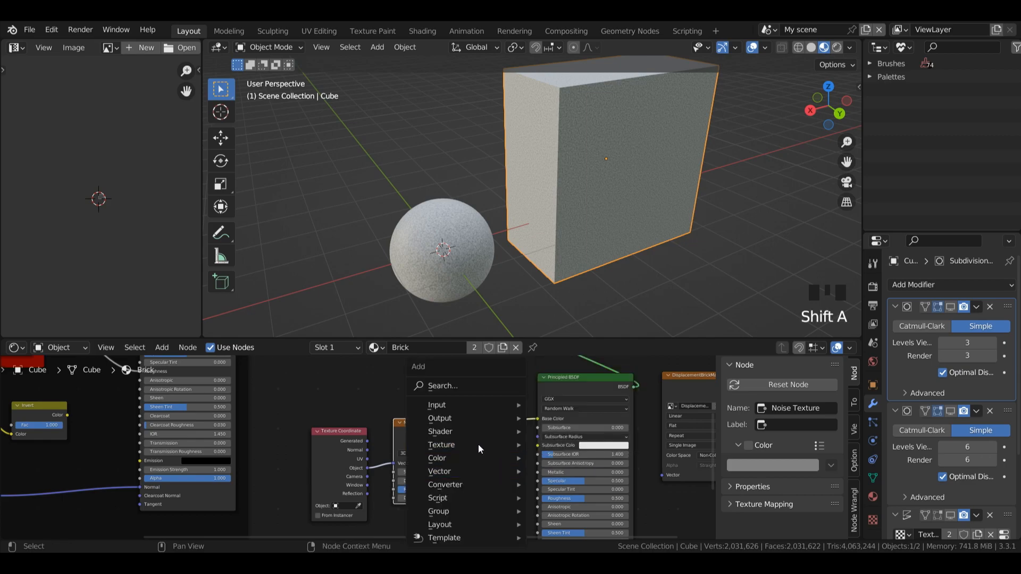
{"action": "mouse_move", "coordinate": [468, 484]}
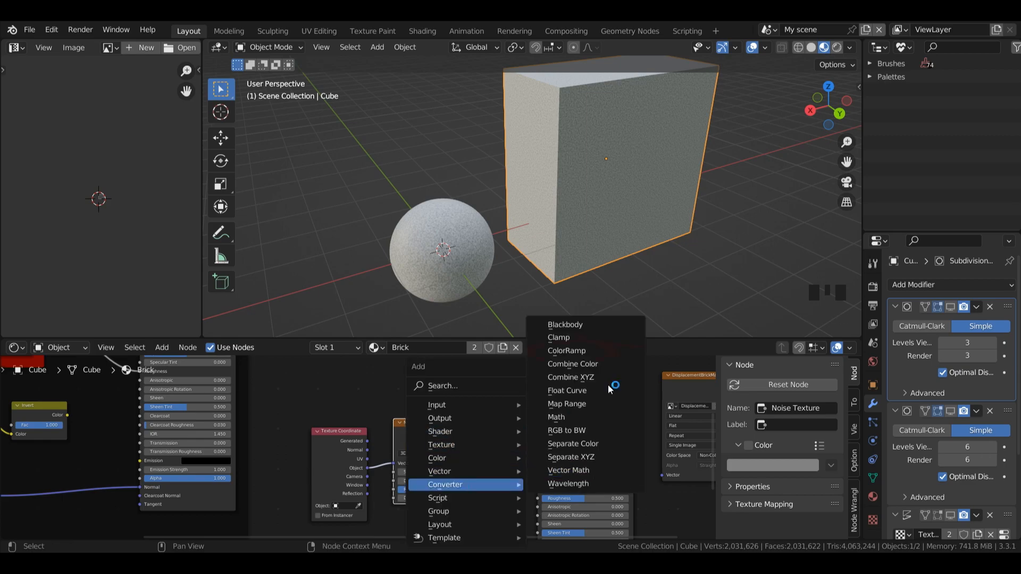
{"action": "left_click", "coordinate": [584, 354]}
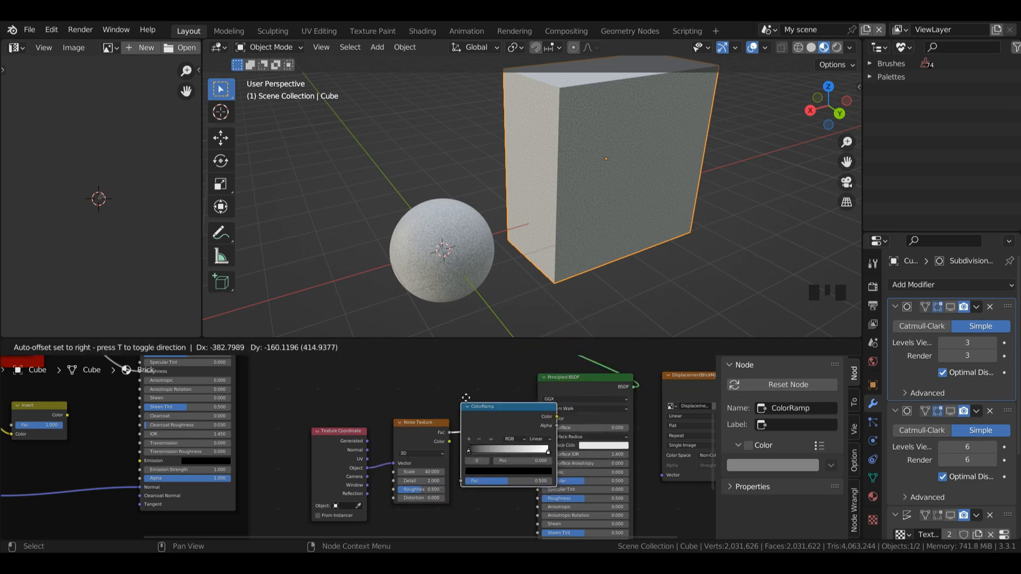
{"action": "left_click", "coordinate": [486, 394]}
- Move the ColorRamp's black stop slightly inward and recolour its black stop grey and its white stop light grey
{"action": "left_click_drag", "start_coordinate": [488, 447], "coordinate": [495, 449]}
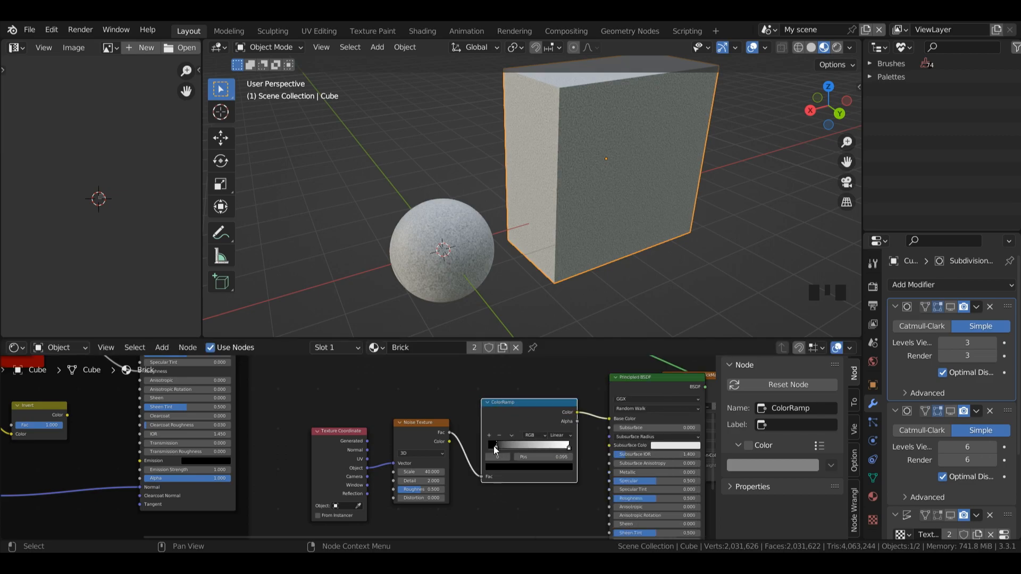
{"action": "left_click", "coordinate": [496, 447]}
{"action": "left_click", "coordinate": [525, 469]}
{"action": "left_click", "coordinate": [555, 392]}
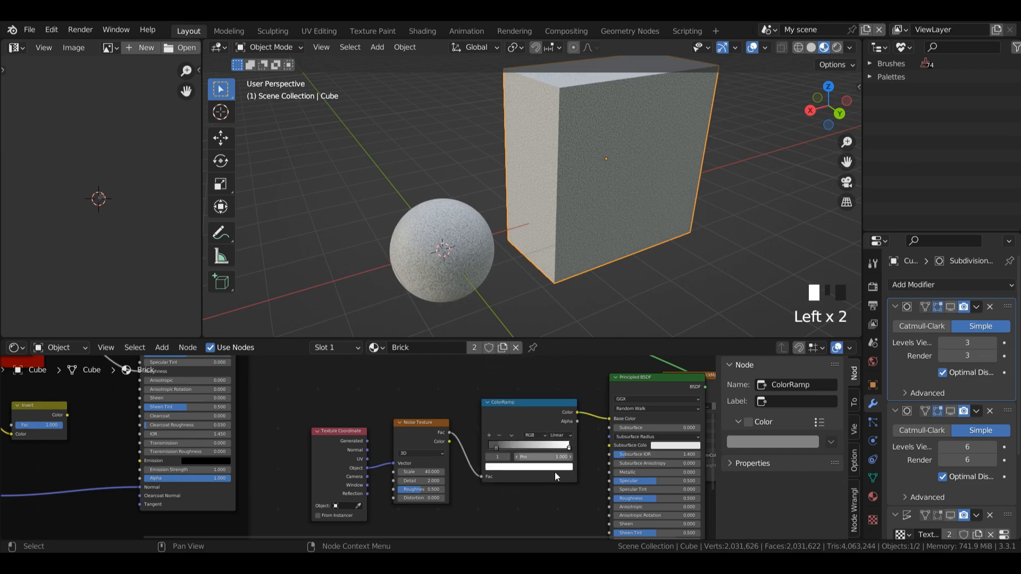
{"action": "left_click", "coordinate": [555, 468]}
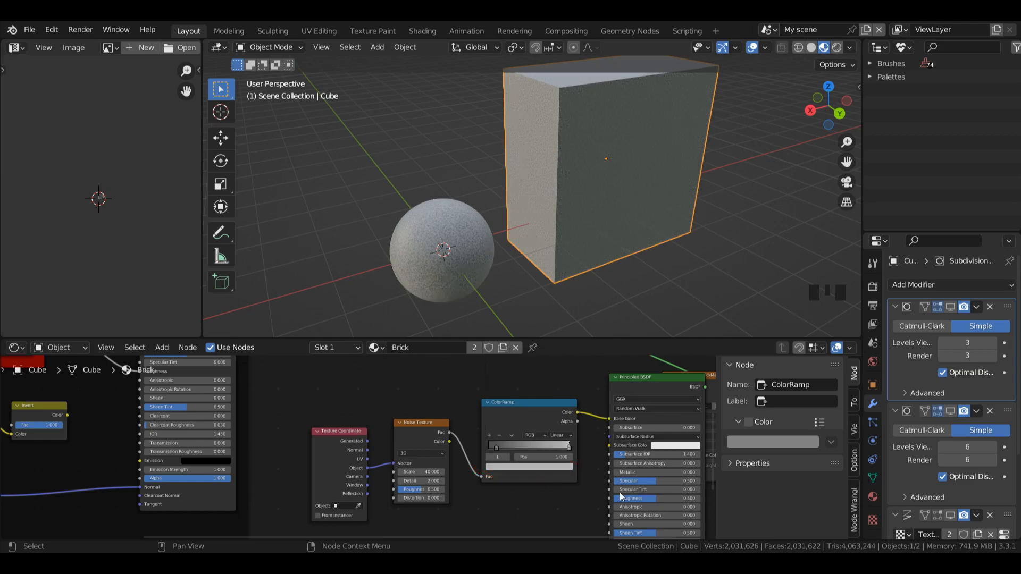
- Set the second Principled BSDF's roughness to 0.7
{"action": "scroll", "coordinate": [653, 434], "scroll_direction": "down", "scroll_amount": 3, "text": "shift"}
{"action": "left_click", "coordinate": [654, 433]}
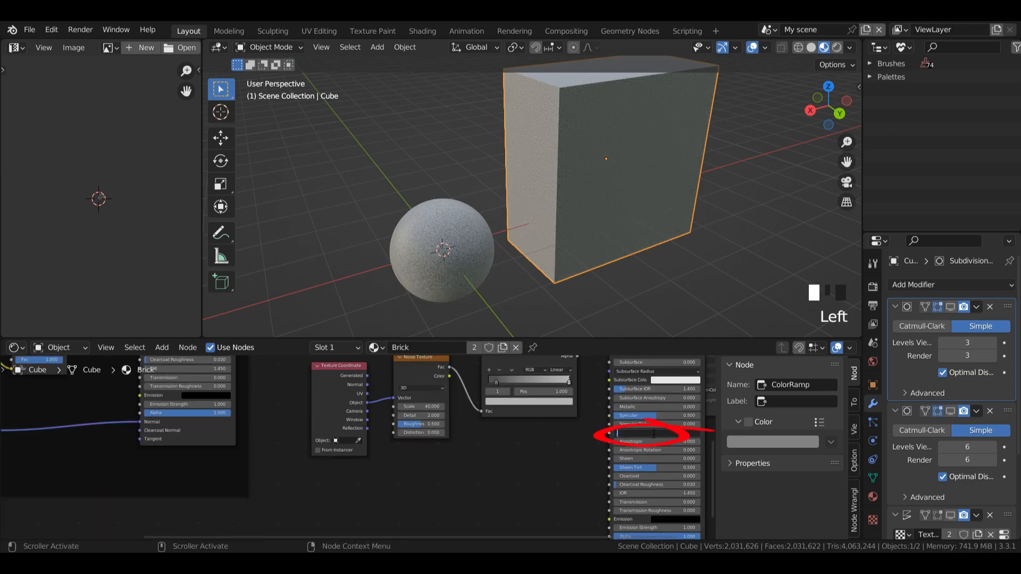
{"action": "type", "text": ".7"}
{"action": "key", "text": "Return"}
- Add a Bump node and connect its output to the Normal input of the second Principled BSDF
{"action": "left_click_drag", "start_coordinate": [710, 460], "coordinate": [700, 489]}
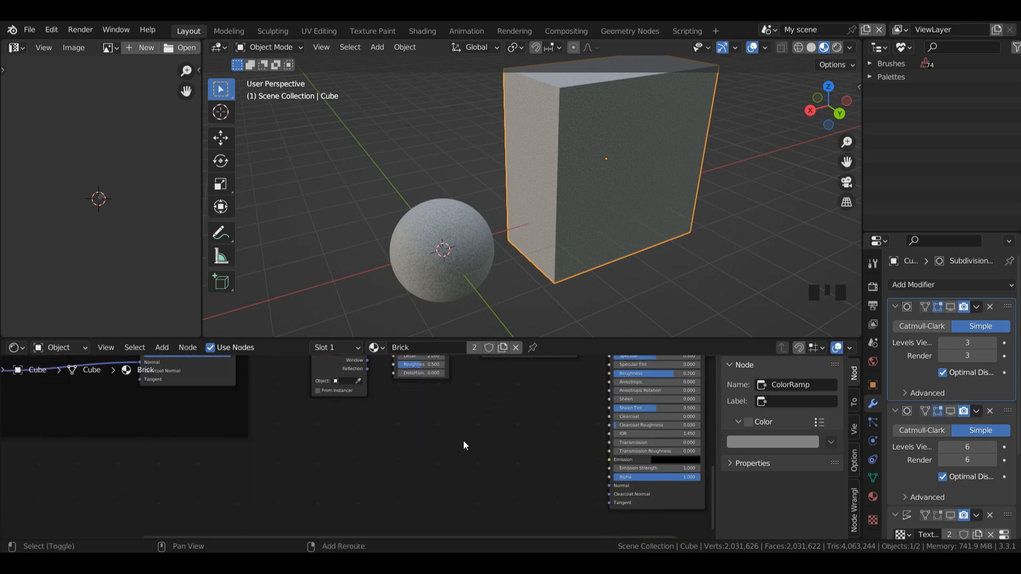
{"action": "key", "text": "shift+a"}
{"action": "mouse_move", "coordinate": [436, 427]}
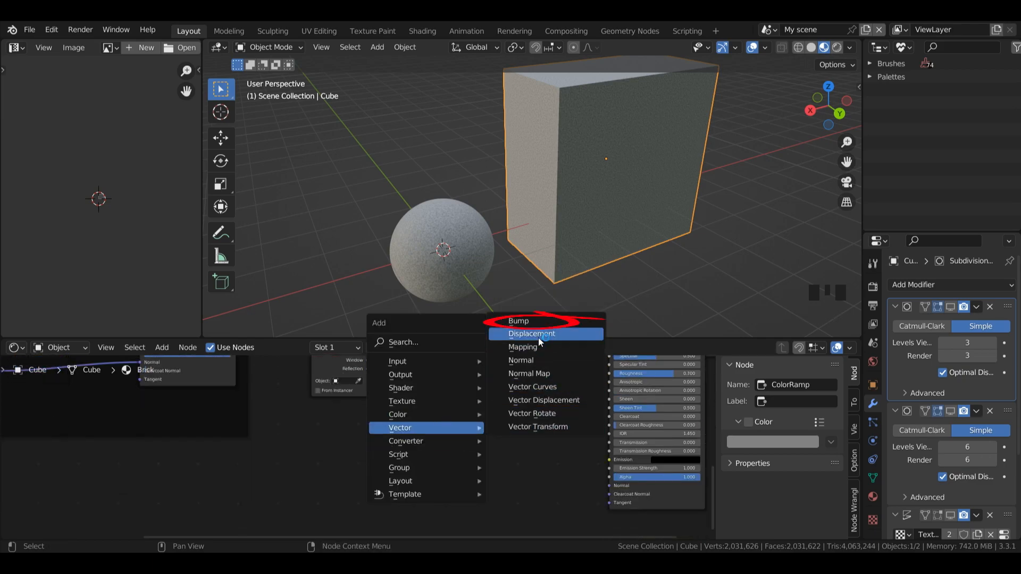
{"action": "left_click", "coordinate": [532, 322]}
{"action": "left_click_drag", "start_coordinate": [557, 483], "coordinate": [609, 487]}
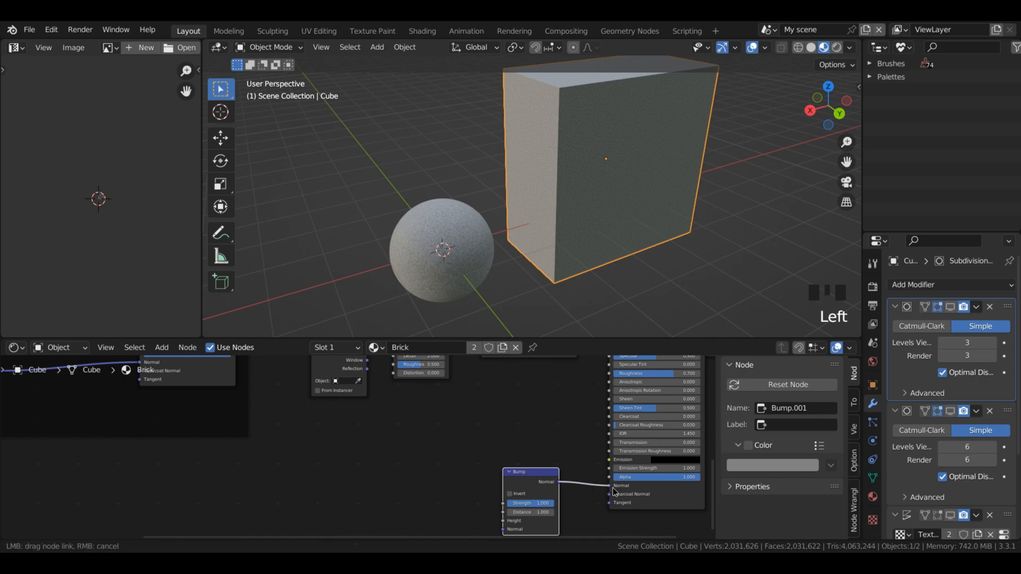
- Move the new Texture Coordinate node down and add a Voronoi Texture between it and the Bump node
{"action": "left_click_drag", "start_coordinate": [361, 397], "coordinate": [362, 483]}
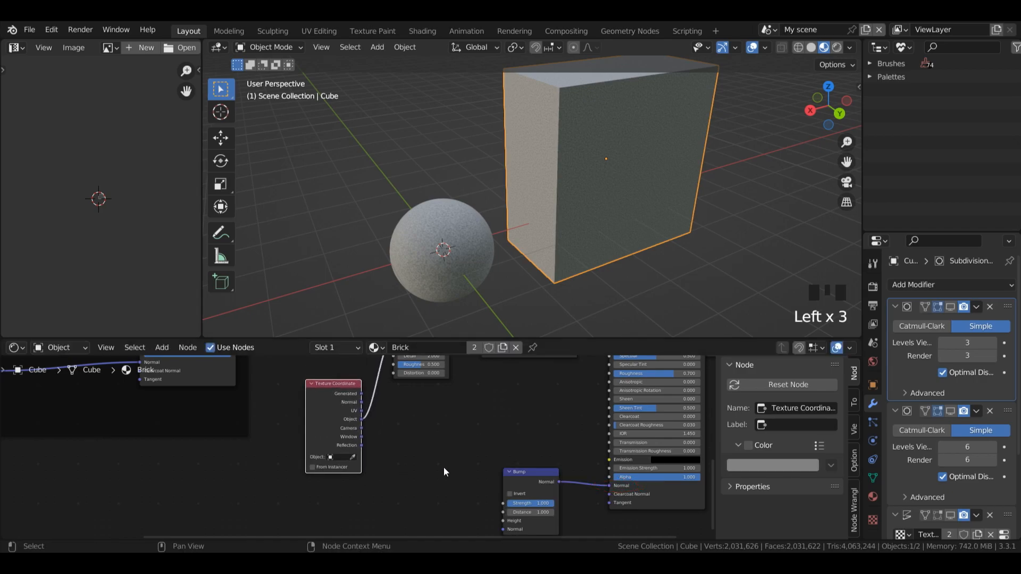
{"action": "key", "text": "shift+a"}
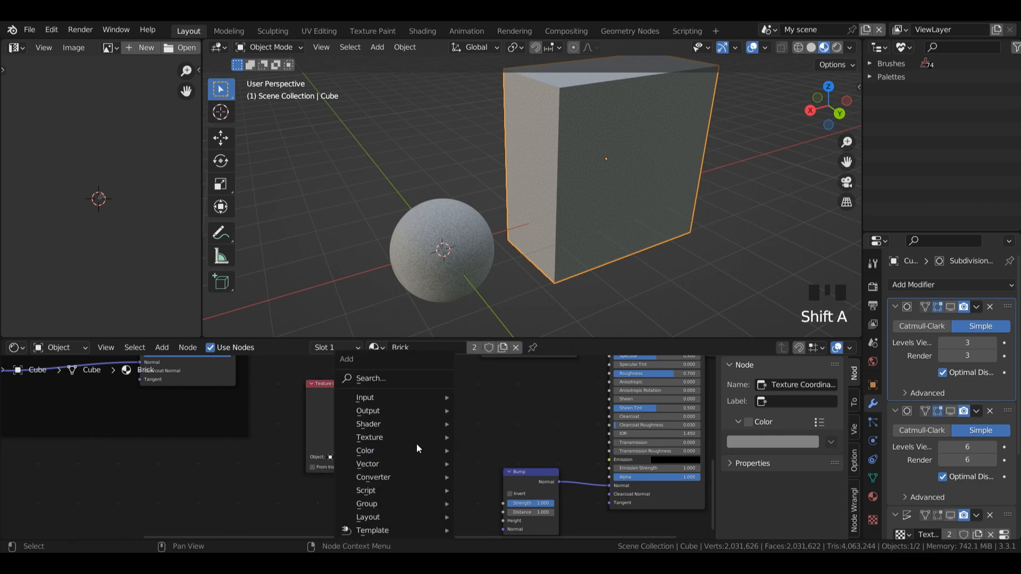
{"action": "mouse_move", "coordinate": [372, 438]}
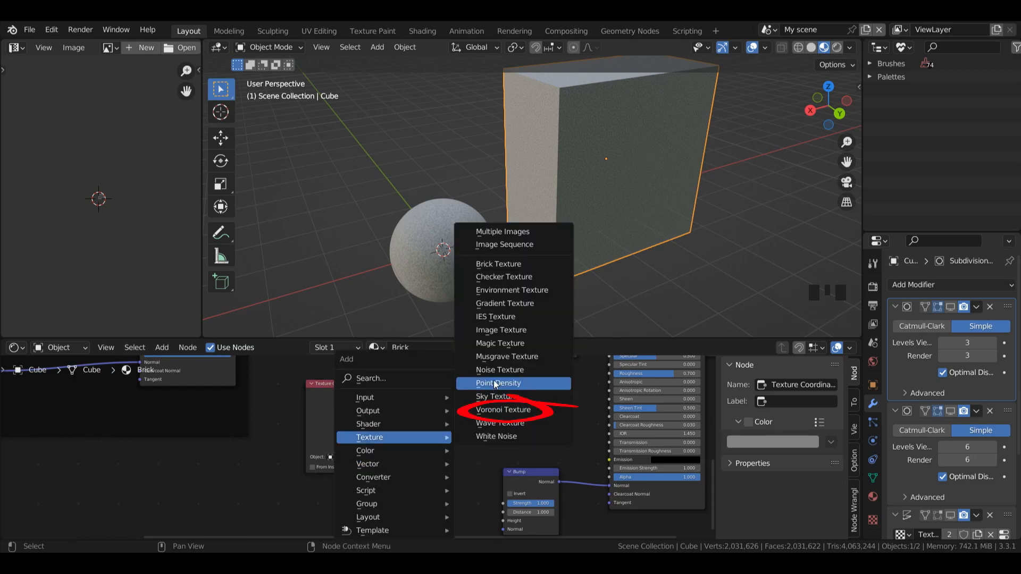
{"action": "left_click", "coordinate": [506, 411]}
{"action": "left_click", "coordinate": [427, 493]}
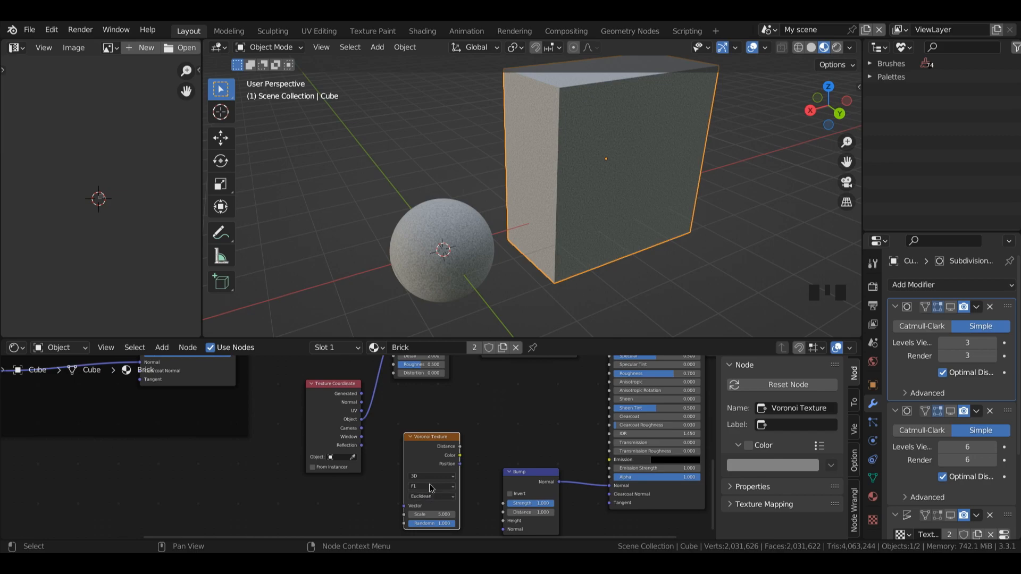
- Set the Voronoi Texture to Distance to Edge and link it from the Object coordinates to the Bump node's Height
{"action": "left_click", "coordinate": [430, 485]}
{"action": "left_click", "coordinate": [436, 520]}
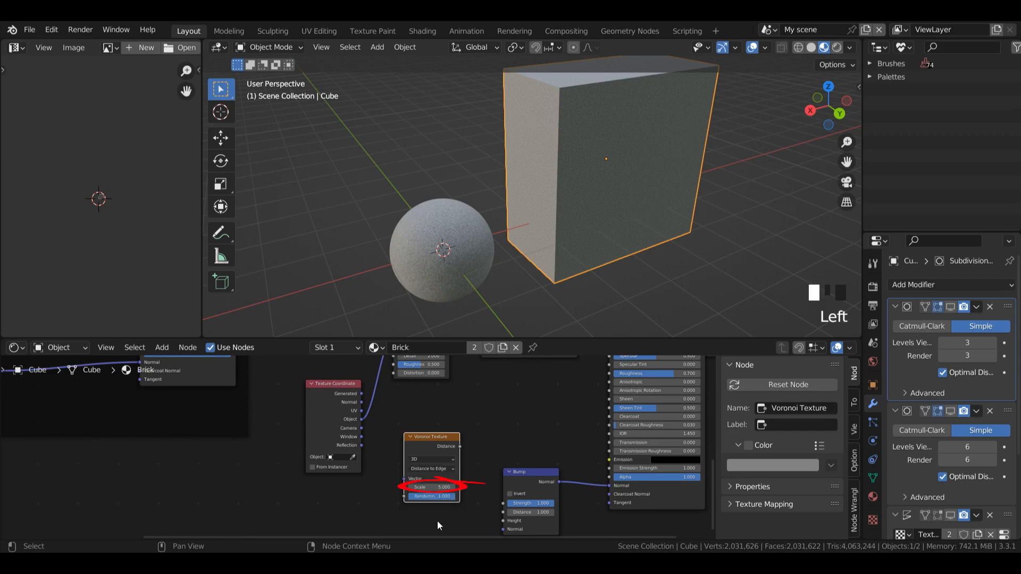
{"action": "left_click_drag", "start_coordinate": [362, 419], "coordinate": [409, 480]}
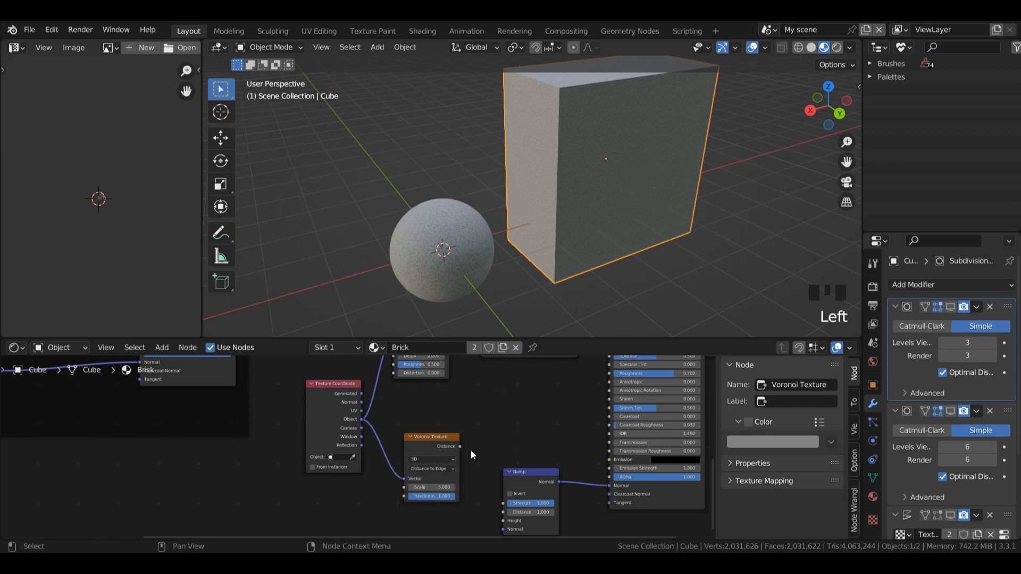
{"action": "left_click_drag", "start_coordinate": [459, 447], "coordinate": [503, 440]}
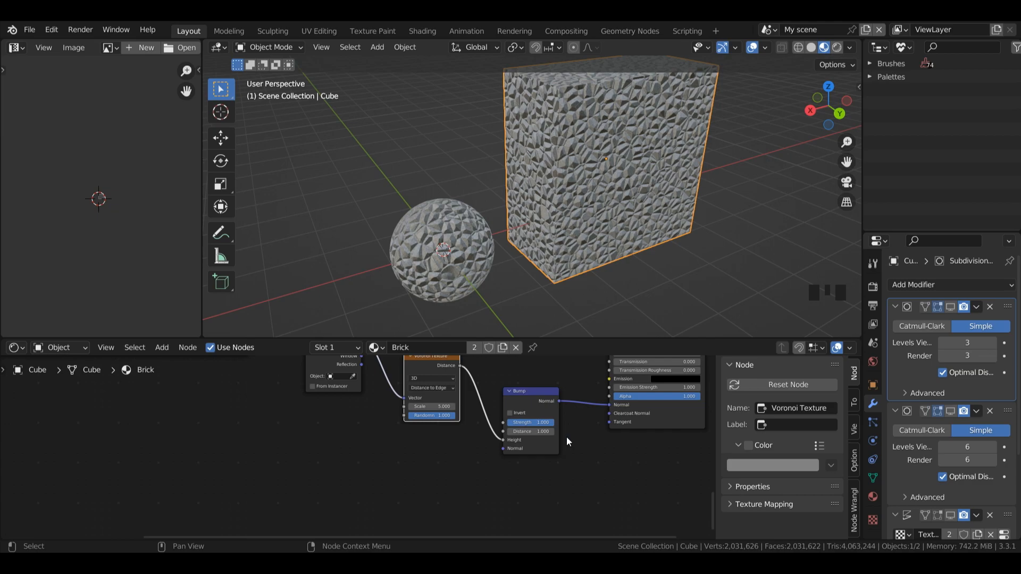
- Insert a ColorRamp between the Voronoi Texture and the Bump node and move its white stop to about 0.12
{"action": "left_click", "coordinate": [489, 486]}
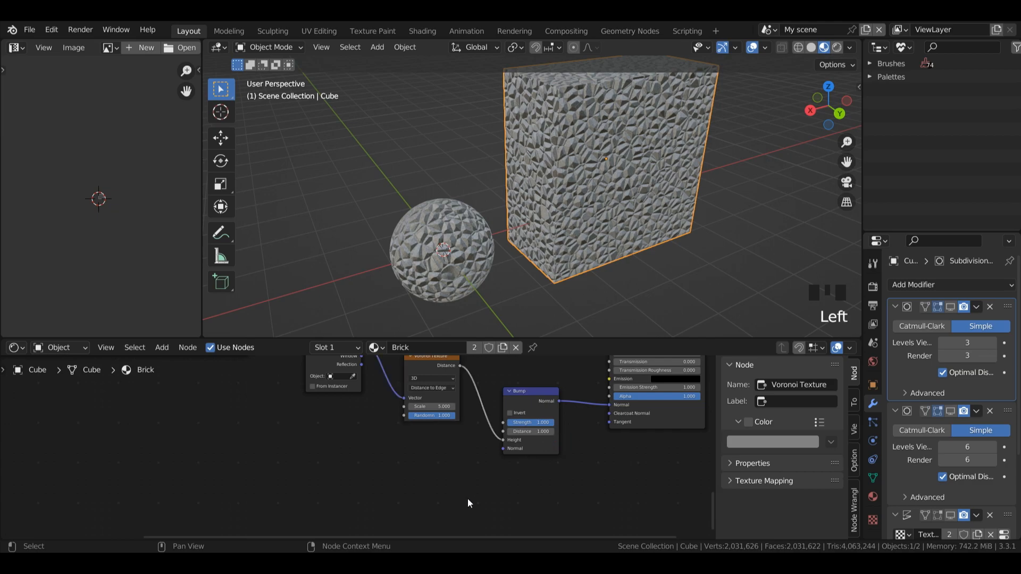
{"action": "key", "text": "shift+a"}
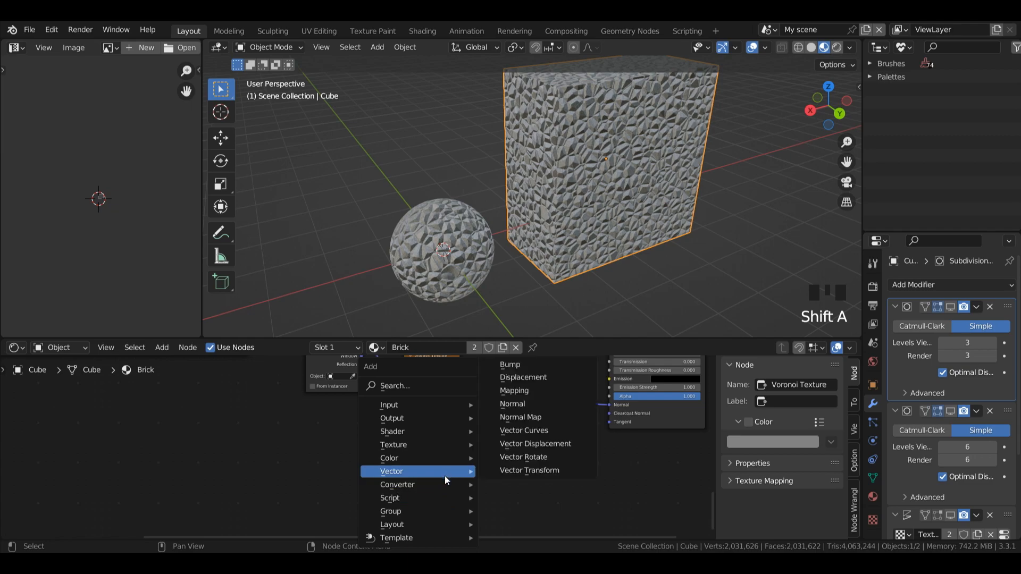
{"action": "mouse_move", "coordinate": [455, 485]}
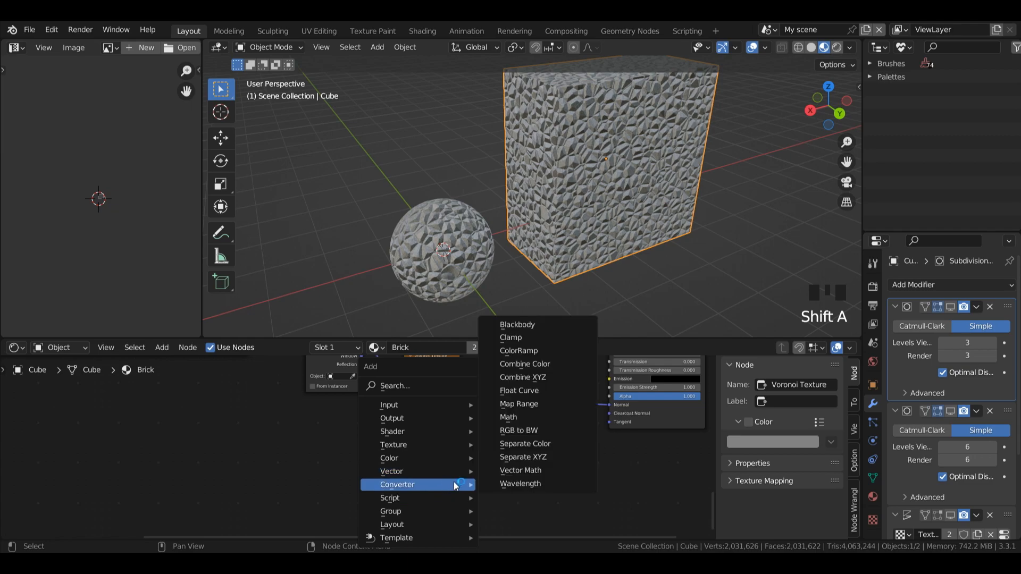
{"action": "left_click", "coordinate": [522, 351]}
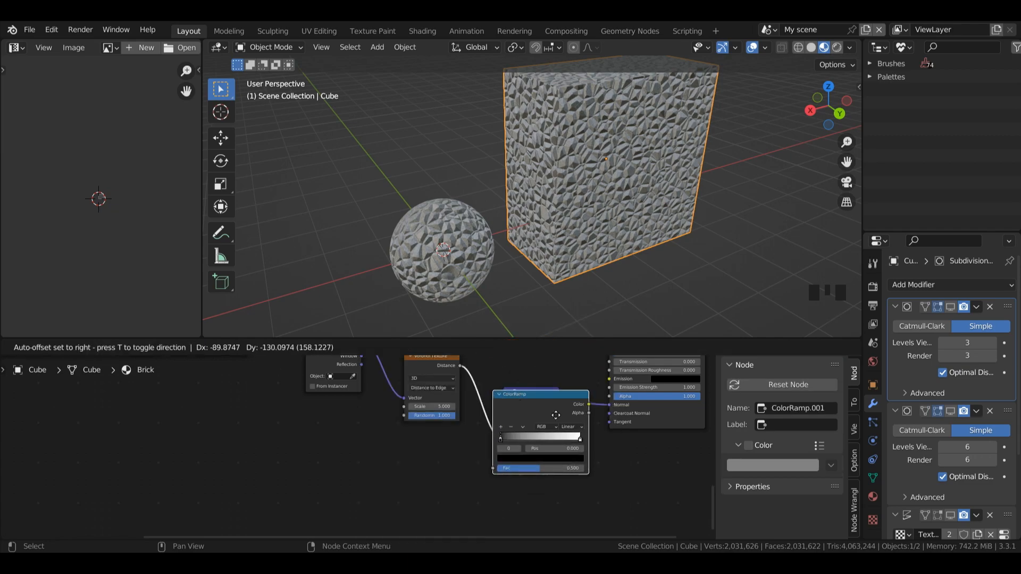
{"action": "left_click", "coordinate": [510, 403]}
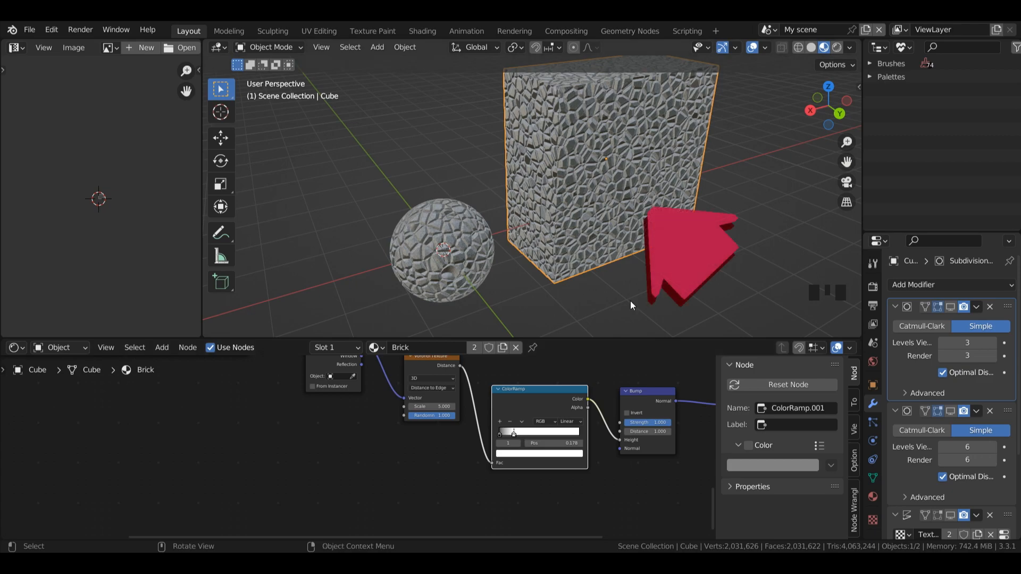
{"action": "left_click_drag", "start_coordinate": [514, 434], "coordinate": [509, 434]}
{"action": "left_click_drag", "start_coordinate": [510, 537], "coordinate": [541, 537]}
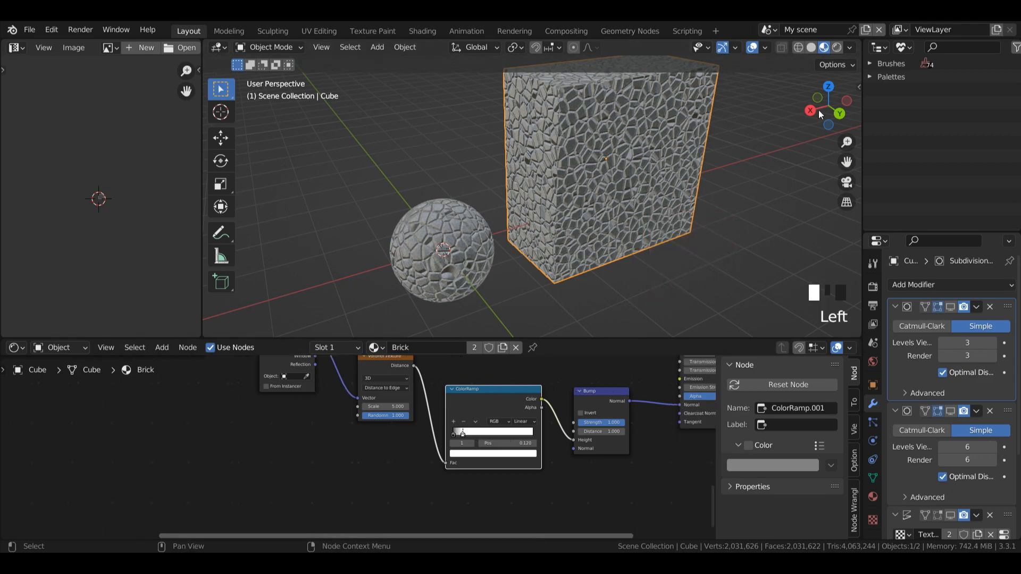
- Preview the scene in Rendered shading and turn off the viewport display of the Subdivision modifier
{"action": "left_click_drag", "start_coordinate": [819, 110], "coordinate": [839, 46]}
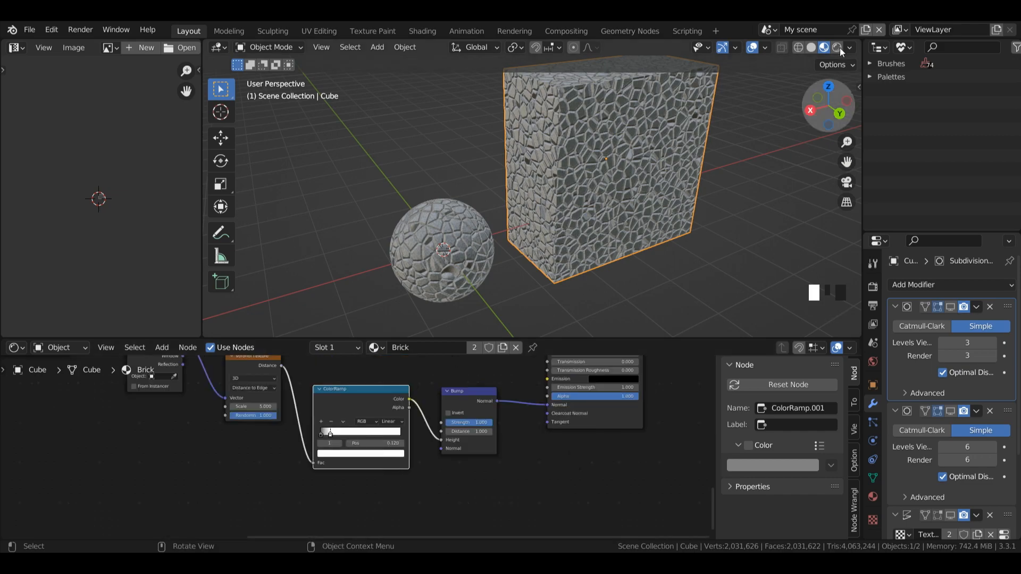
{"action": "left_click", "coordinate": [839, 48]}
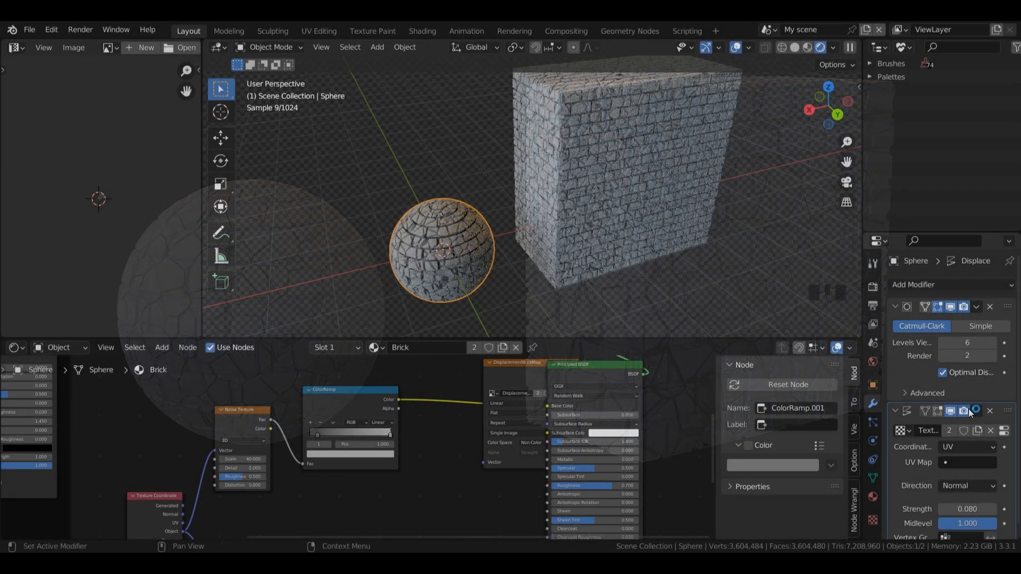
{"action": "left_click", "coordinate": [992, 341]}
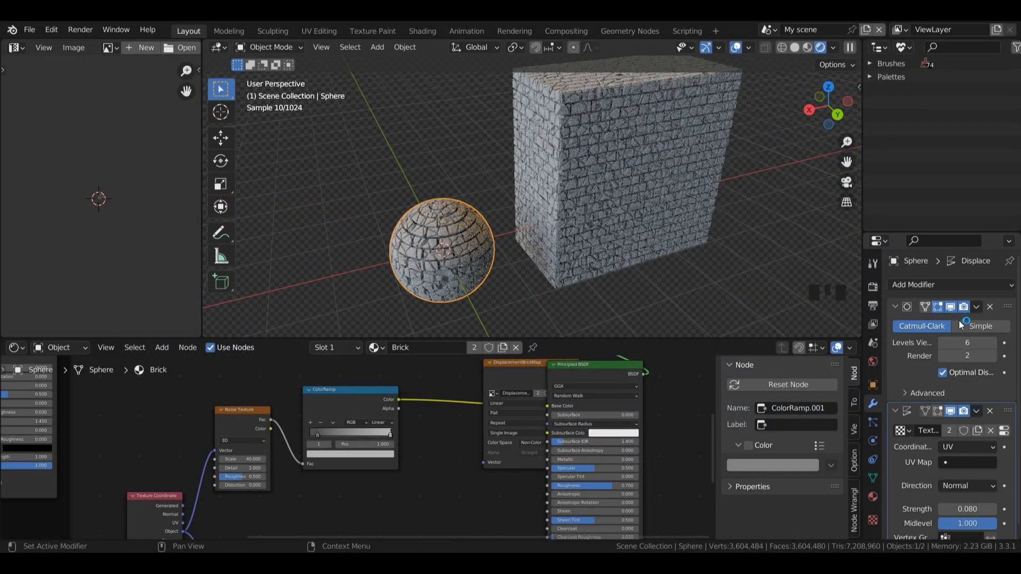
{"action": "left_click", "coordinate": [951, 306]}
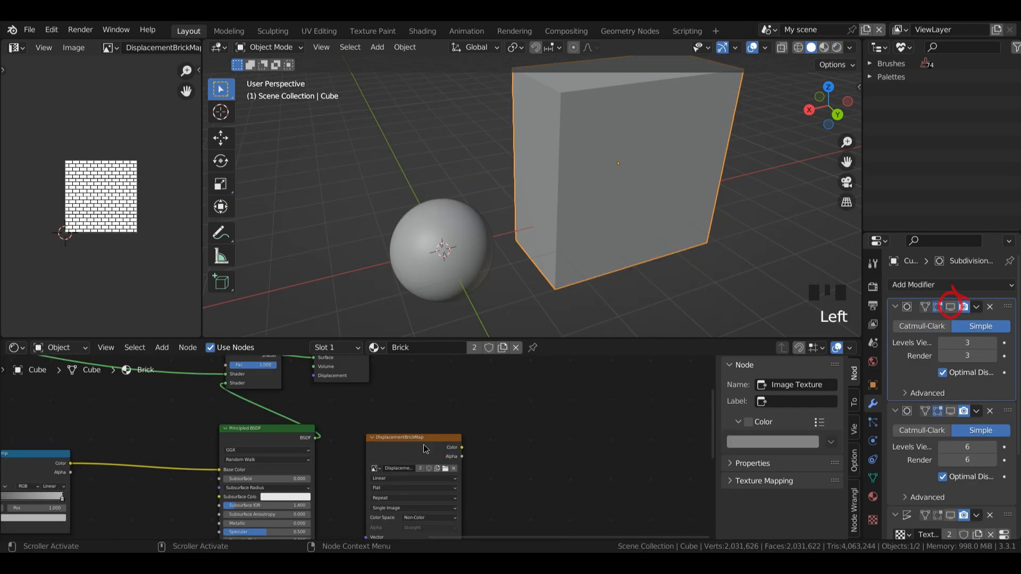
- Delete the unused DisplacementBrickMap image texture node beside the second Principled BSDF
{"action": "left_click_drag", "start_coordinate": [425, 449], "coordinate": [476, 427]}
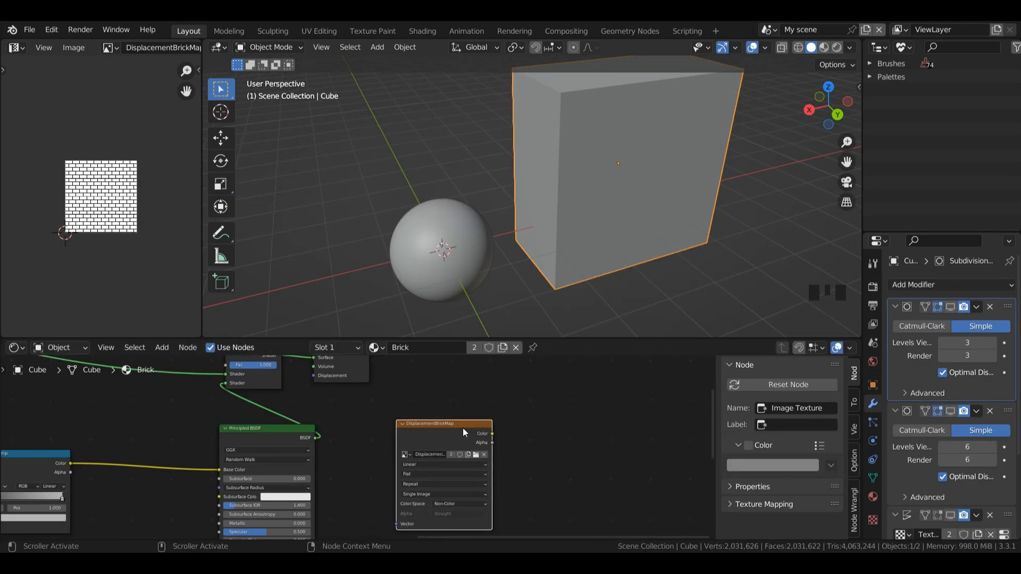
{"action": "key", "text": "x"}
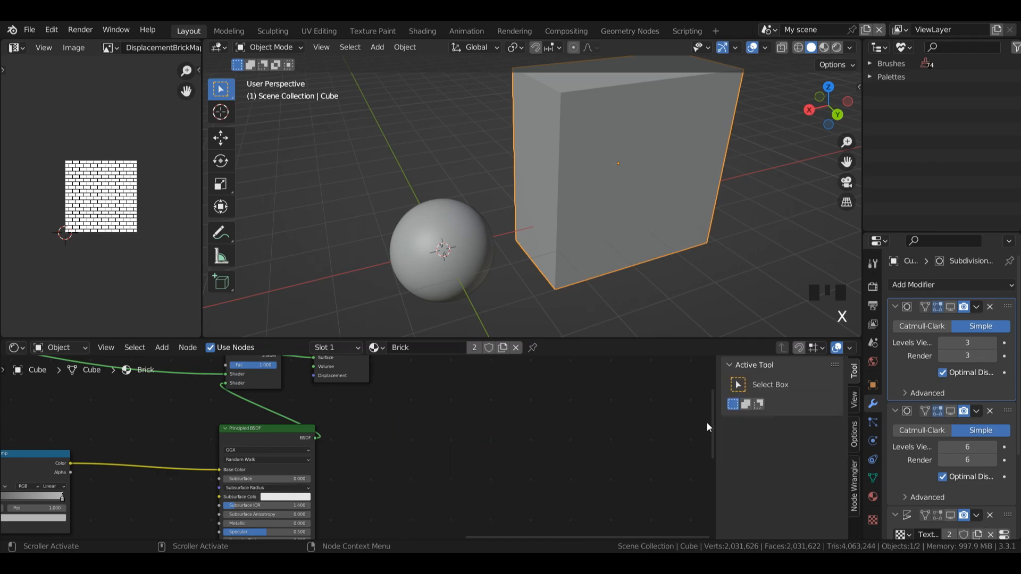
{"action": "left_click_drag", "start_coordinate": [713, 423], "coordinate": [713, 389]}
{"action": "left_click_drag", "start_coordinate": [567, 538], "coordinate": [520, 550]}
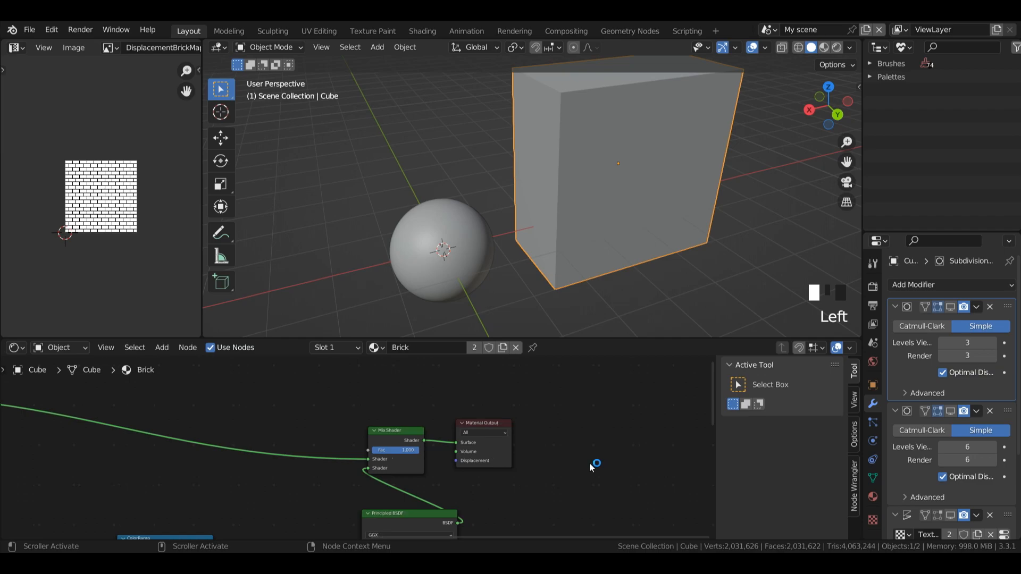
- Tidy the second Principled BSDF's nodes, join them in one frame, and label the frame "Decay Shader"
{"action": "scroll", "coordinate": [590, 463], "scroll_direction": "down", "scroll_amount": 7}
{"action": "left_click_drag", "start_coordinate": [208, 379], "coordinate": [356, 515]}
{"action": "left_click_drag", "start_coordinate": [349, 499], "coordinate": [436, 505]}
{"action": "left_click", "coordinate": [408, 501]}
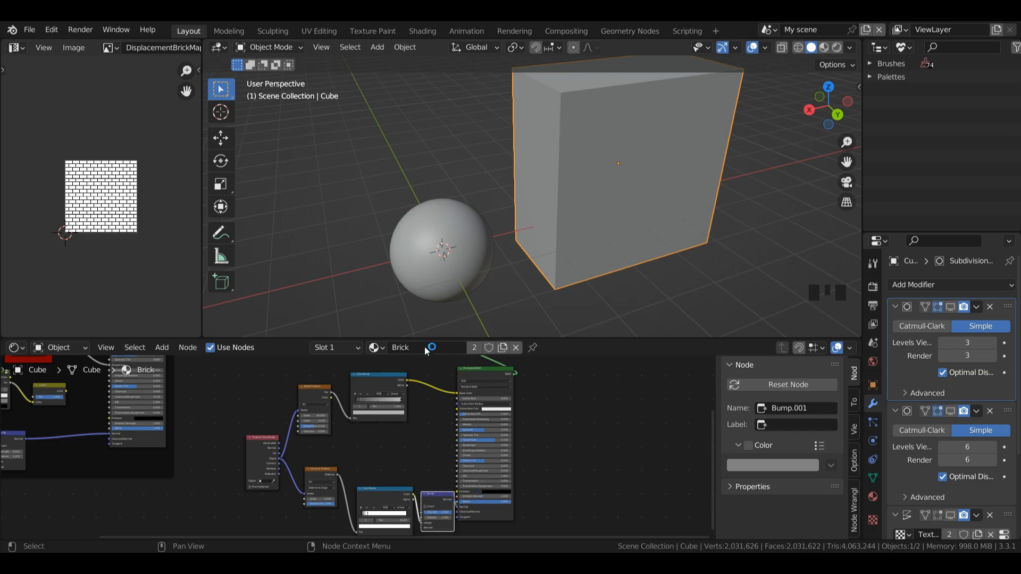
{"action": "left_click_drag", "start_coordinate": [597, 503], "coordinate": [256, 384]}
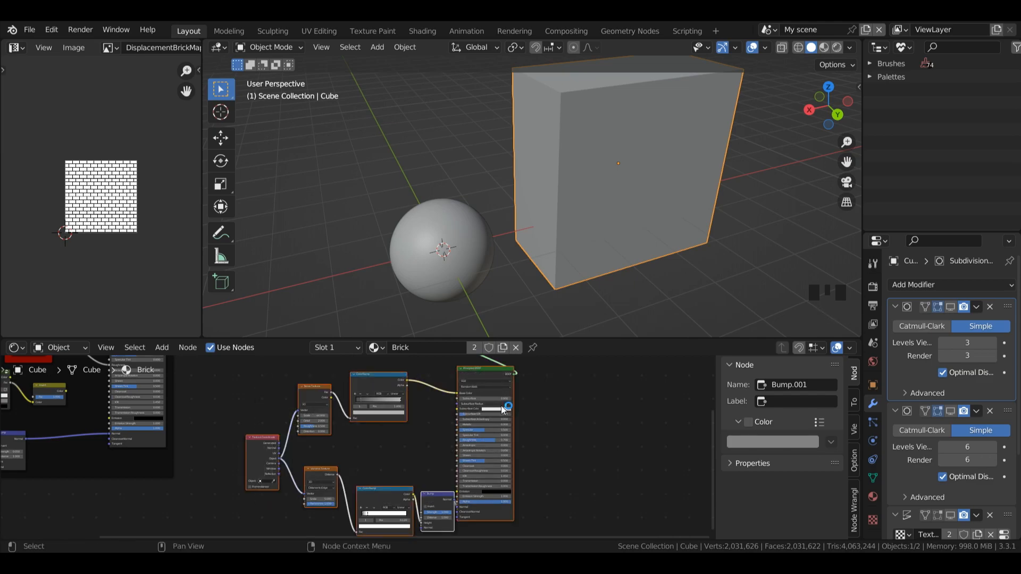
{"action": "key", "text": "ctrl+j"}
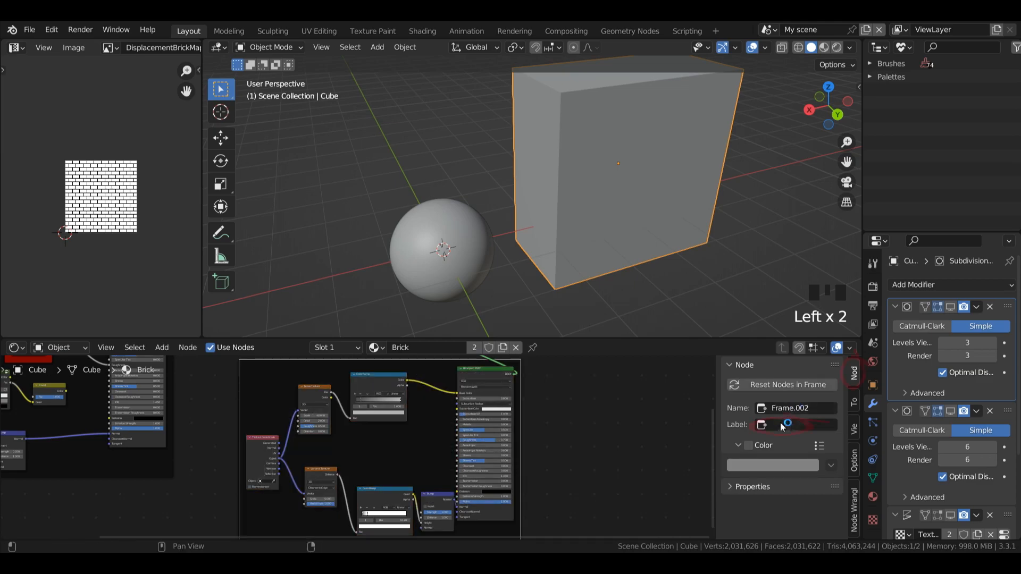
{"action": "left_click", "coordinate": [782, 425]}
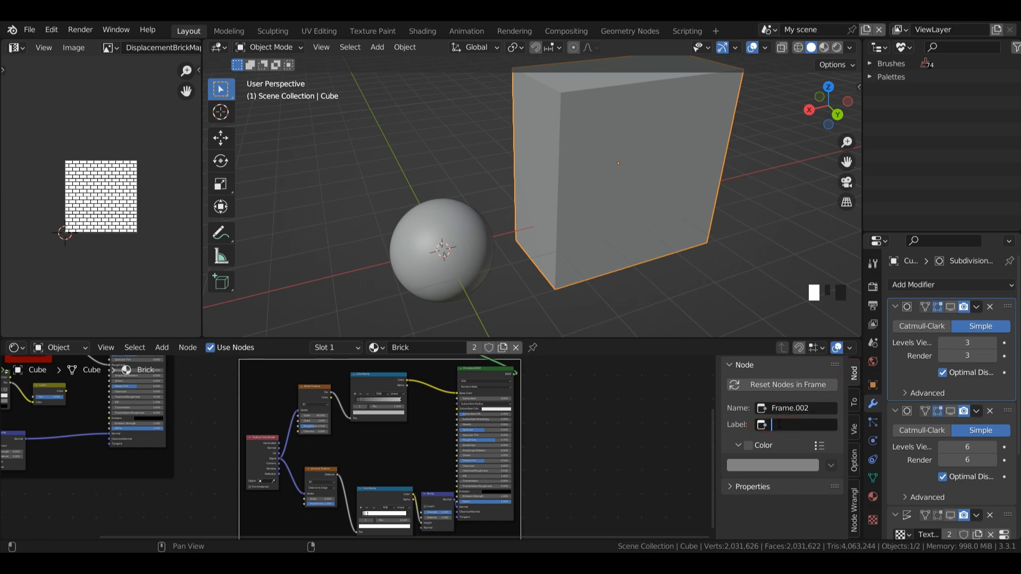
{"action": "type", "text": "Decay Shader"}
{"action": "key", "text": "Return"}
- Add a Gradient Texture above the Mix Shader, connect its Color to the Material Output's Surface, and preview it in Rendered shading
{"action": "scroll", "coordinate": [480, 410], "scroll_direction": "up", "scroll_amount": 2}
{"action": "scroll", "coordinate": [480, 411], "scroll_direction": "up", "scroll_amount": 2}
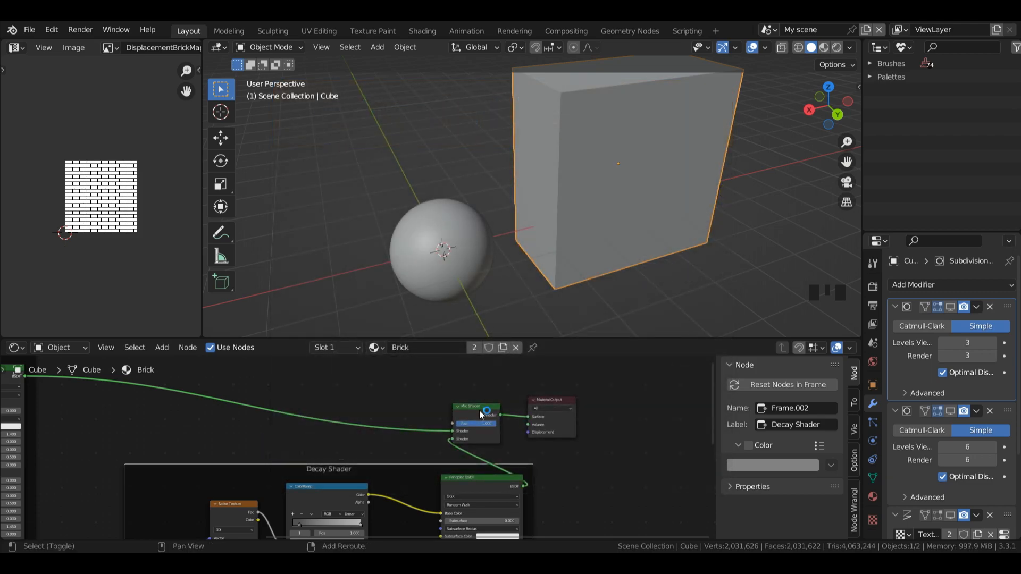
{"action": "key", "text": "shift+a"}
{"action": "mouse_move", "coordinate": [470, 372]}
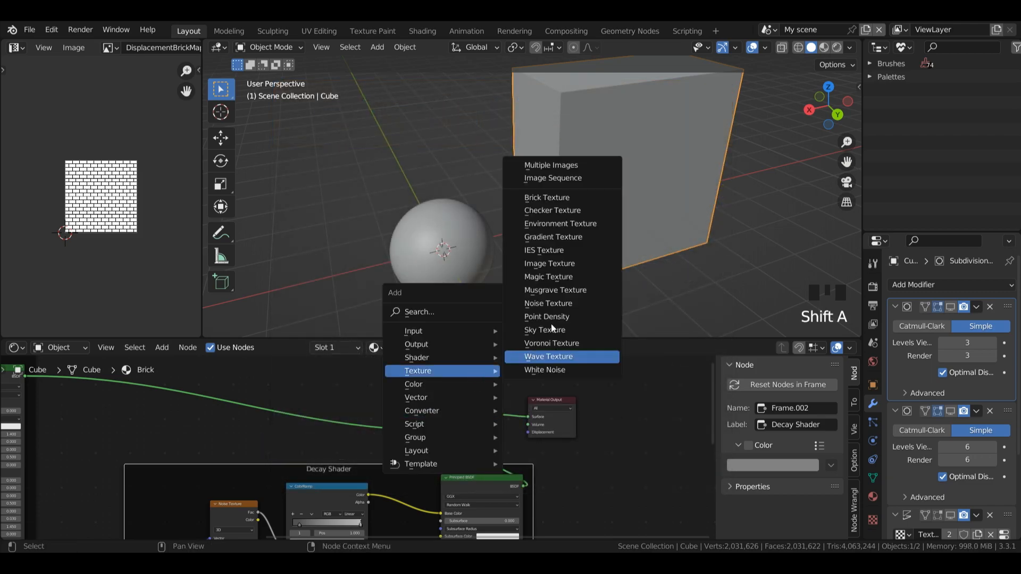
{"action": "left_click", "coordinate": [556, 236]}
{"action": "left_click_drag", "start_coordinate": [427, 437], "coordinate": [532, 508]}
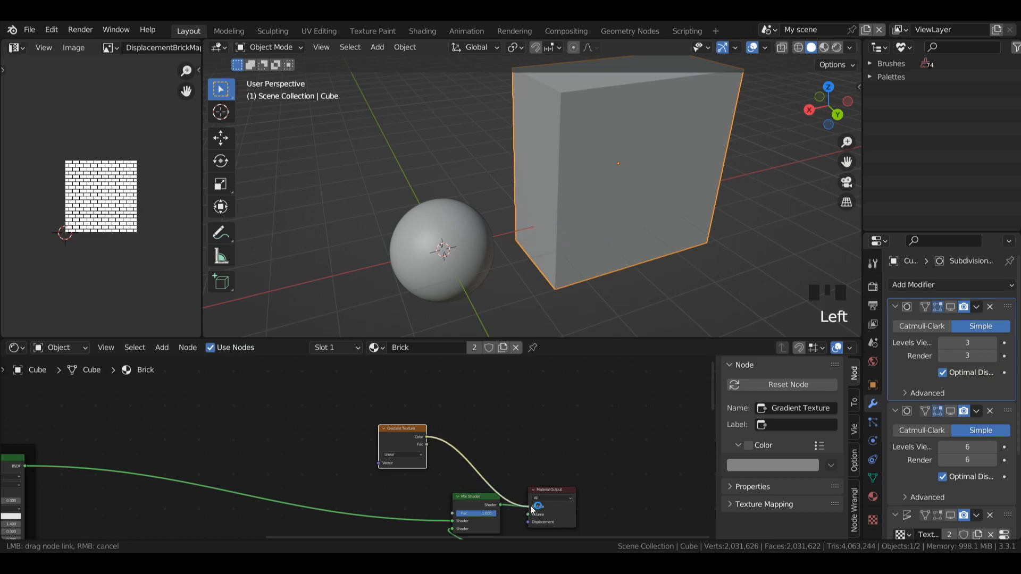
{"action": "left_click", "coordinate": [838, 47]}
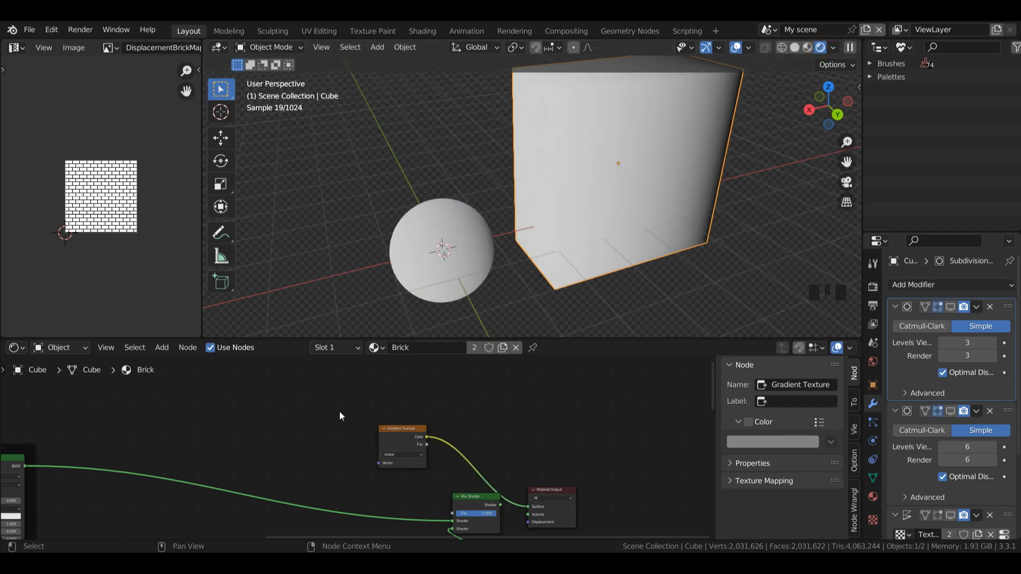
- Add a Texture Coordinate node and connect its Object output to the Gradient Texture's Vector input
{"action": "key", "text": "shift+a"}
{"action": "mouse_move", "coordinate": [335, 371]}
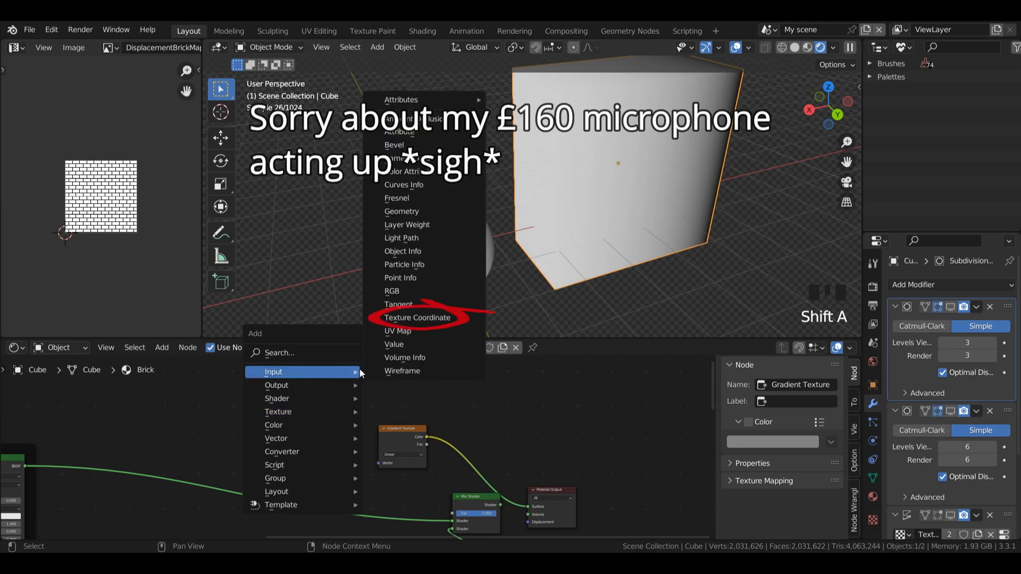
{"action": "left_click", "coordinate": [399, 318]}
{"action": "left_click", "coordinate": [350, 433]}
{"action": "left_click_drag", "start_coordinate": [353, 430], "coordinate": [379, 463]}
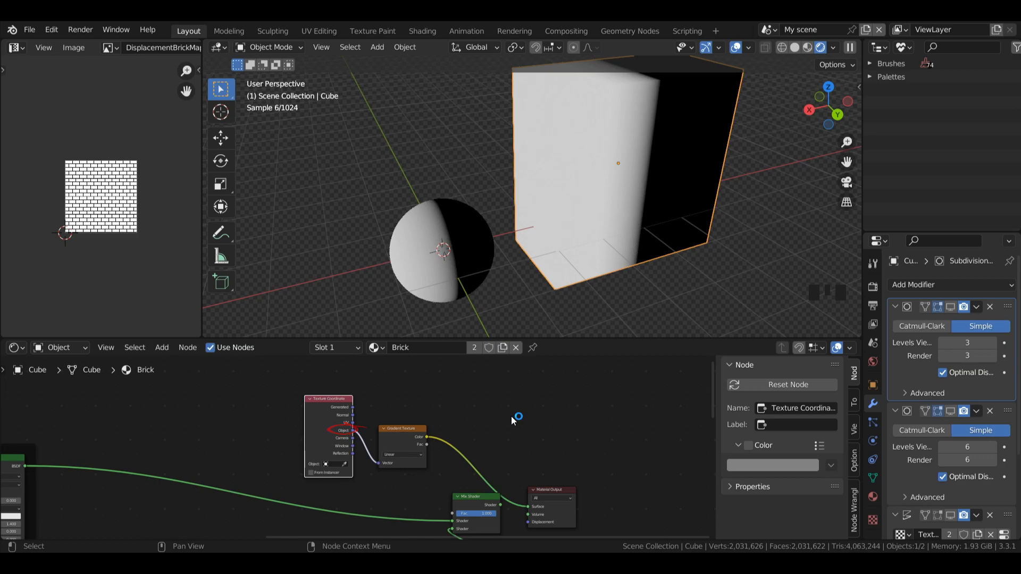
- Insert a ColorRamp between the Gradient Texture and the Material Output
{"action": "key", "text": "shift+a"}
{"action": "mouse_move", "coordinate": [465, 489]}
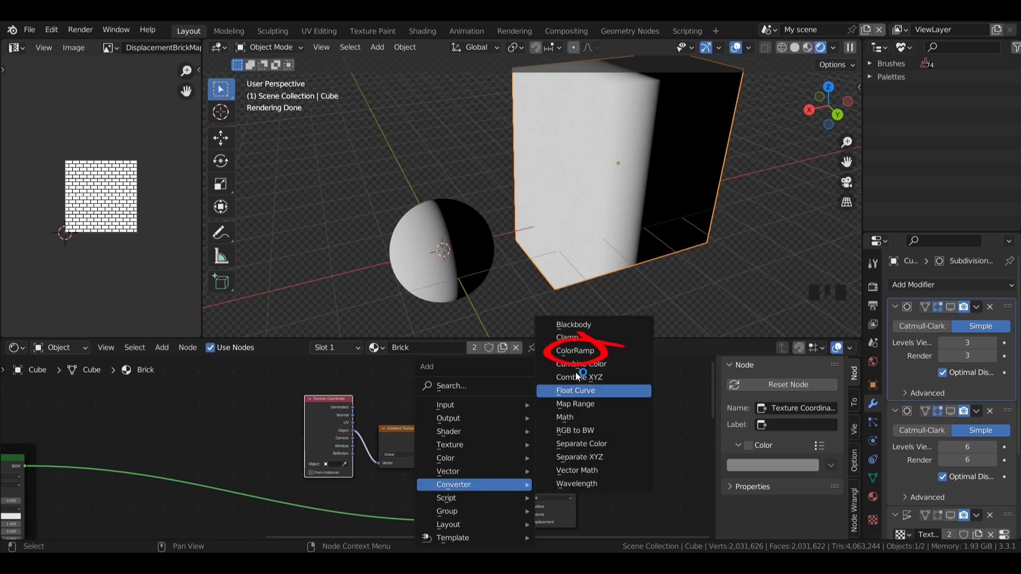
{"action": "left_click", "coordinate": [575, 350]}
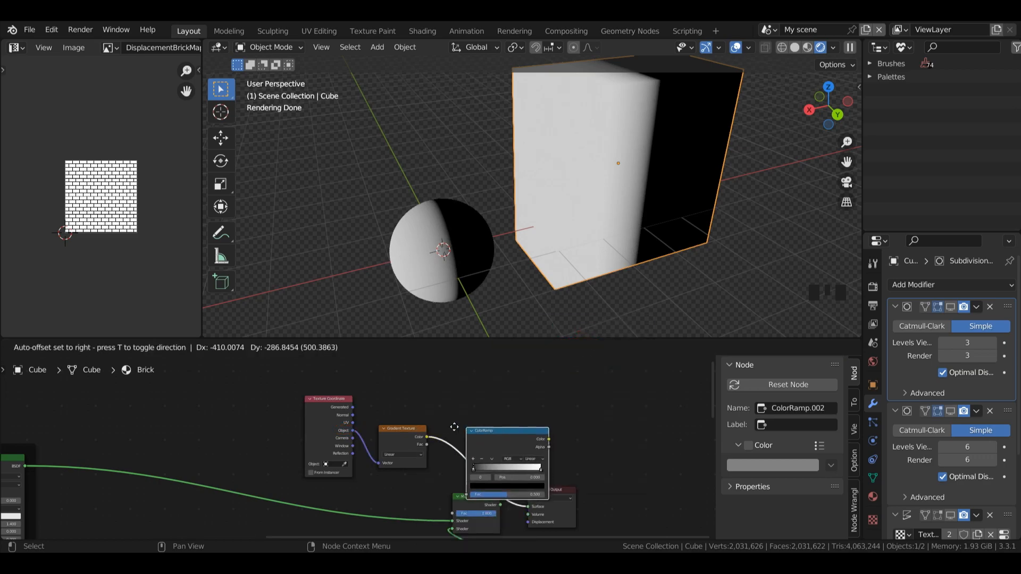
{"action": "left_click", "coordinate": [455, 429]}
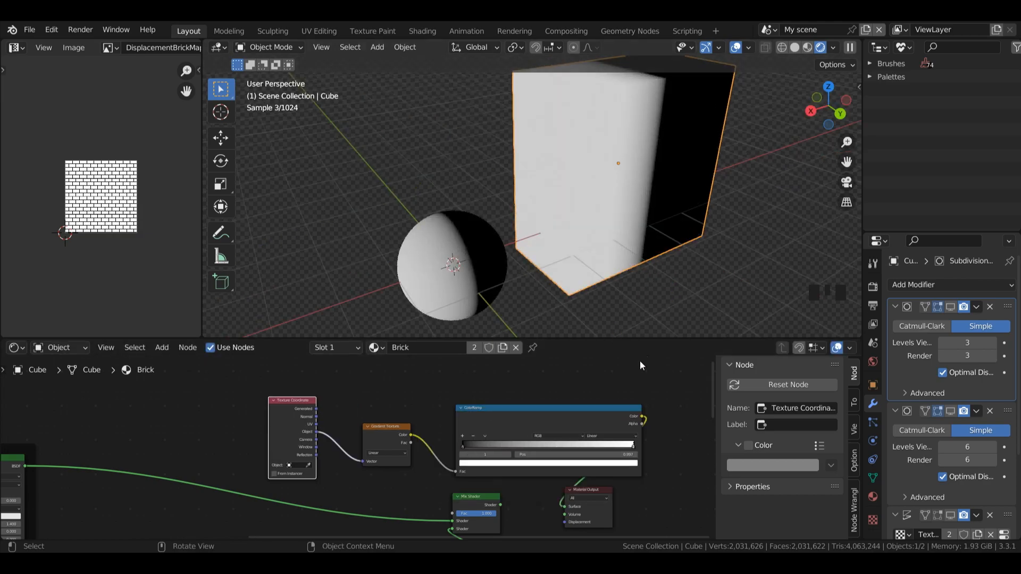
- Set the new ColorRamp's interpolation to Ease and the Gradient Texture's type to Easing
{"action": "left_click", "coordinate": [608, 436]}
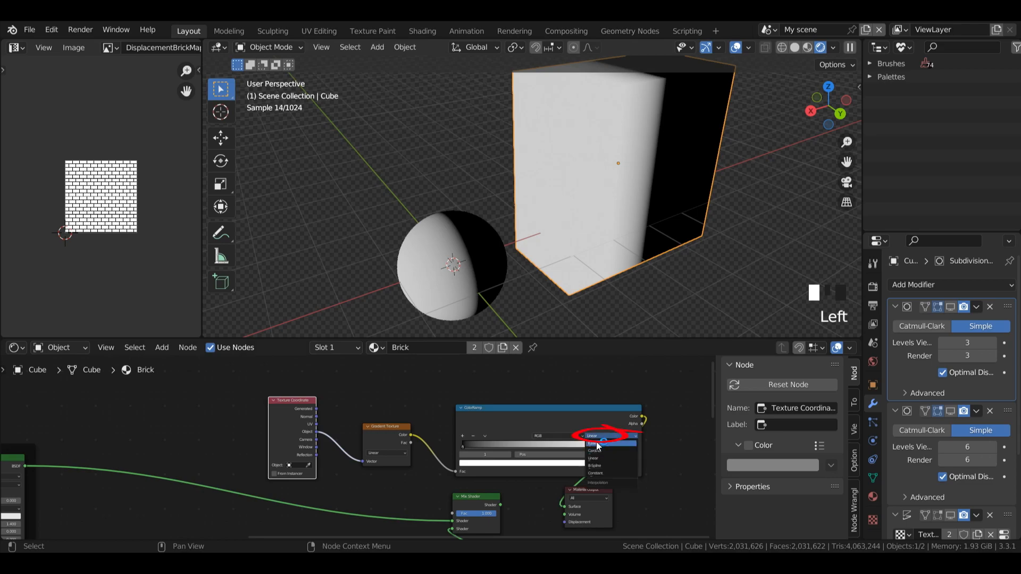
{"action": "left_click", "coordinate": [595, 442]}
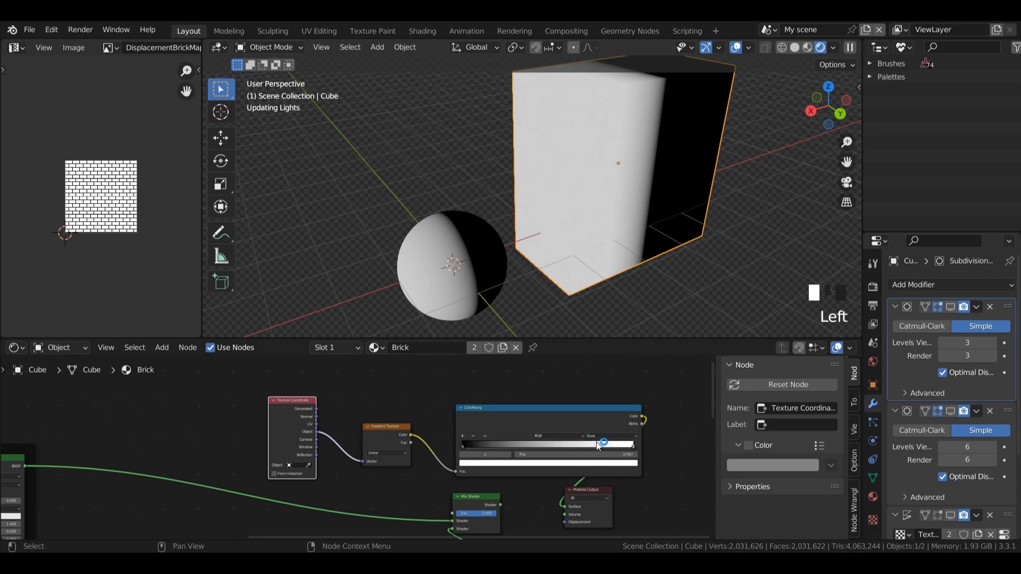
{"action": "left_click", "coordinate": [384, 452]}
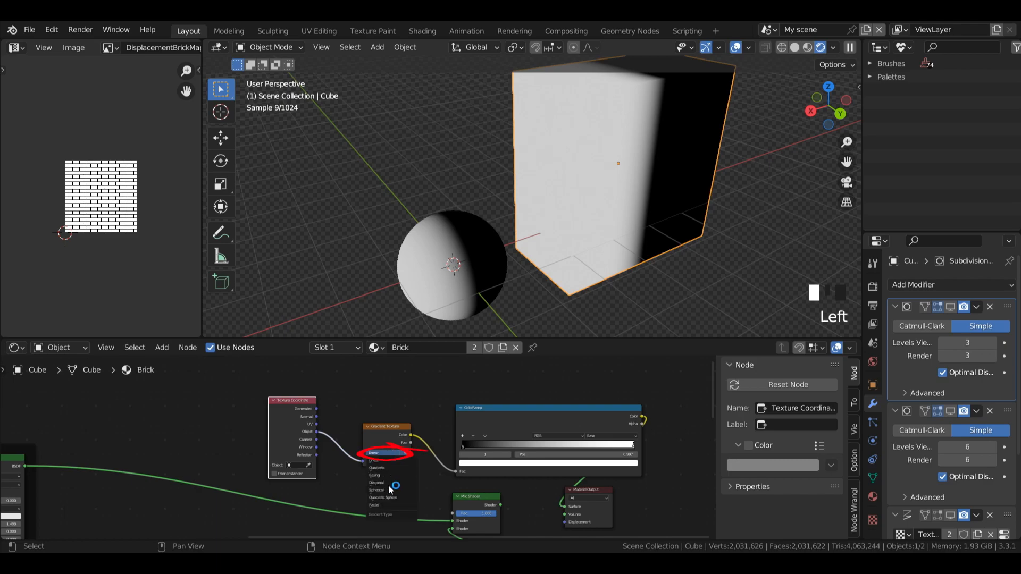
{"action": "left_click", "coordinate": [386, 476]}
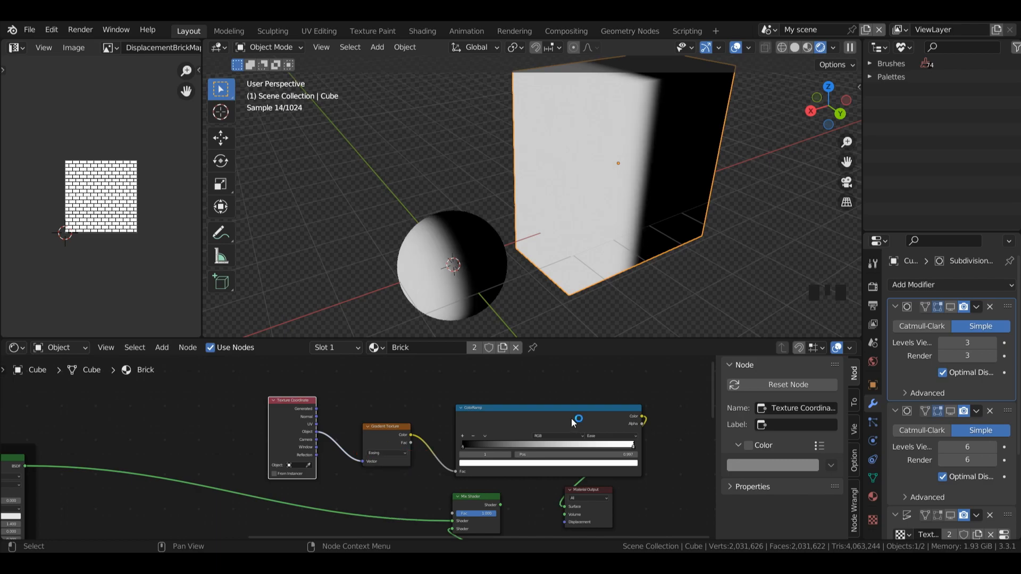
- Add a Mapping node between the Texture Coordinate and the Gradient Texture
{"action": "key", "text": "shift+a"}
{"action": "left_click", "coordinate": [525, 321]}
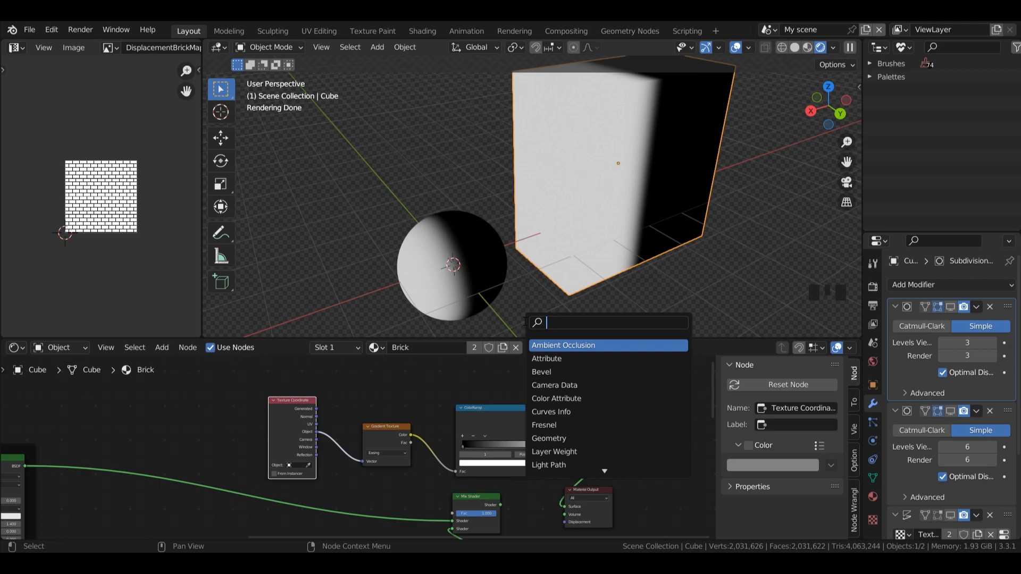
{"action": "type", "text": "mapp"}
{"action": "key", "text": "Return"}
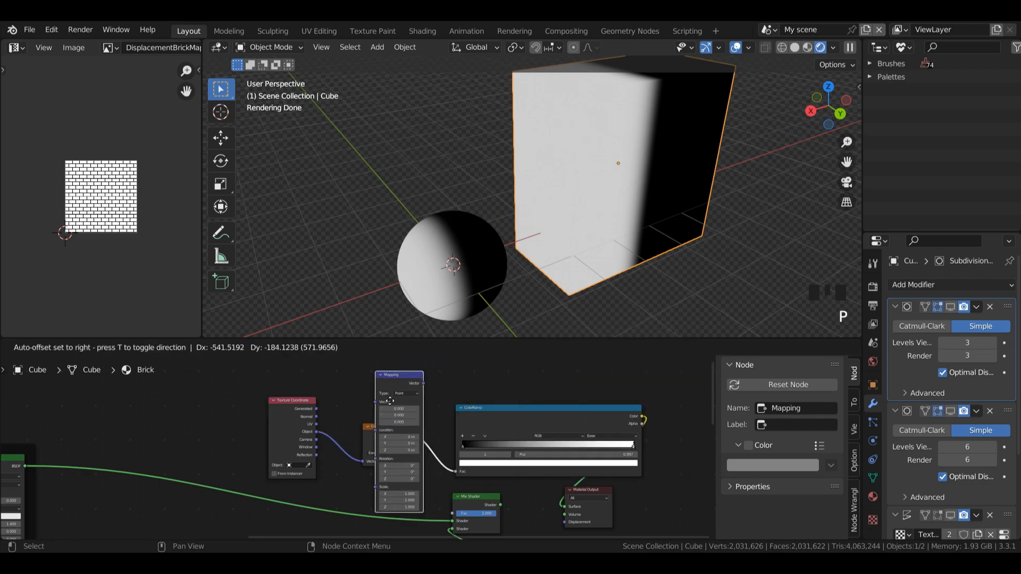
{"action": "left_click", "coordinate": [346, 426]}
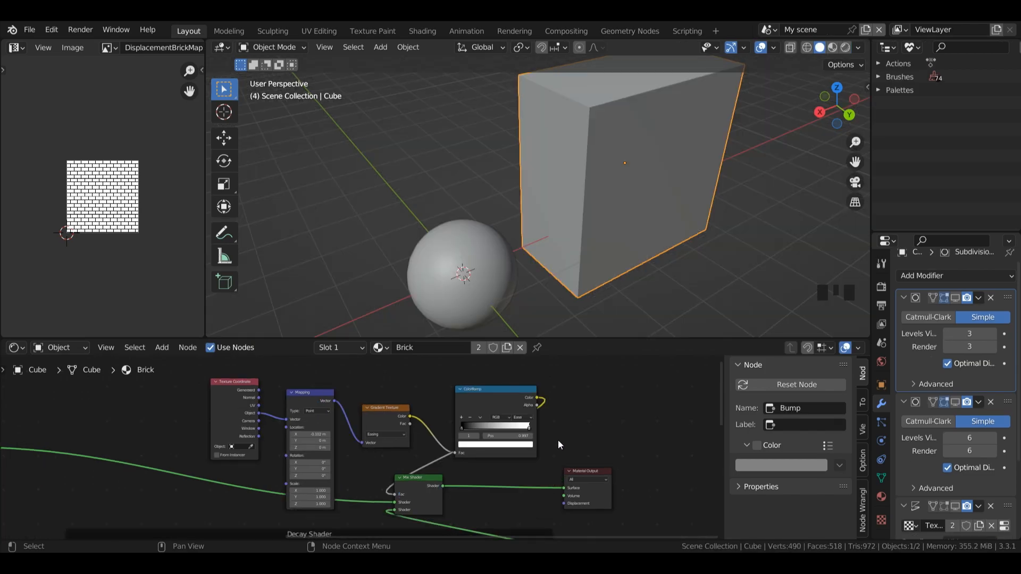
- Reconnect the ColorRamp's Color output to the Mix Shader's Fac input and show the blended material in Material Preview shading
{"action": "mouse_move", "coordinate": [396, 495]}
{"action": "left_mouse_down"}
{"action": "mouse_move", "coordinate": [548, 415]}
{"action": "mouse_move", "coordinate": [482, 520]}
{"action": "mouse_move", "coordinate": [382, 486]}
{"action": "left_mouse_up"}
{"action": "left_click_drag", "start_coordinate": [398, 496], "coordinate": [396, 494]}
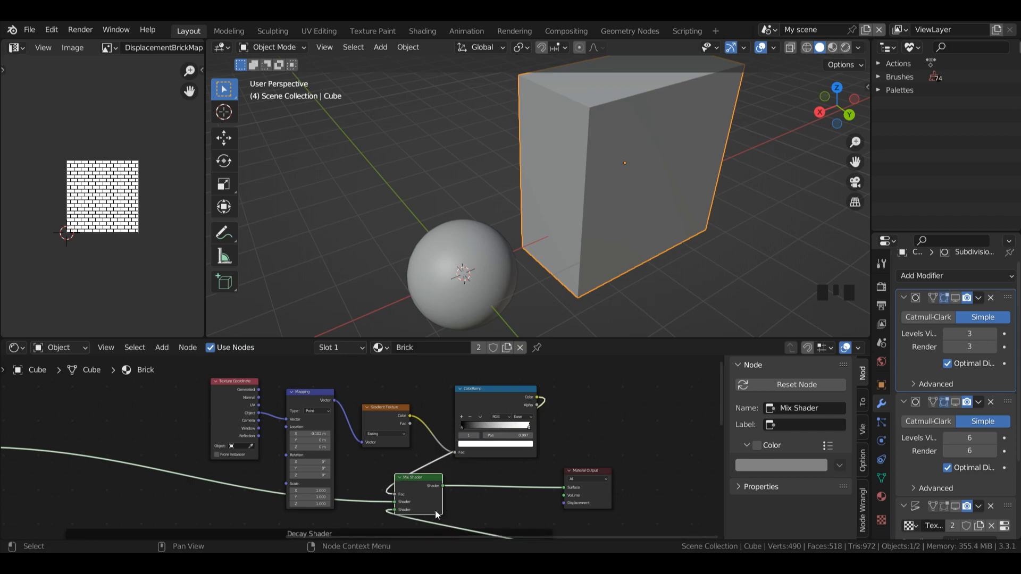
{"action": "left_click_drag", "start_coordinate": [717, 386], "coordinate": [714, 400]}
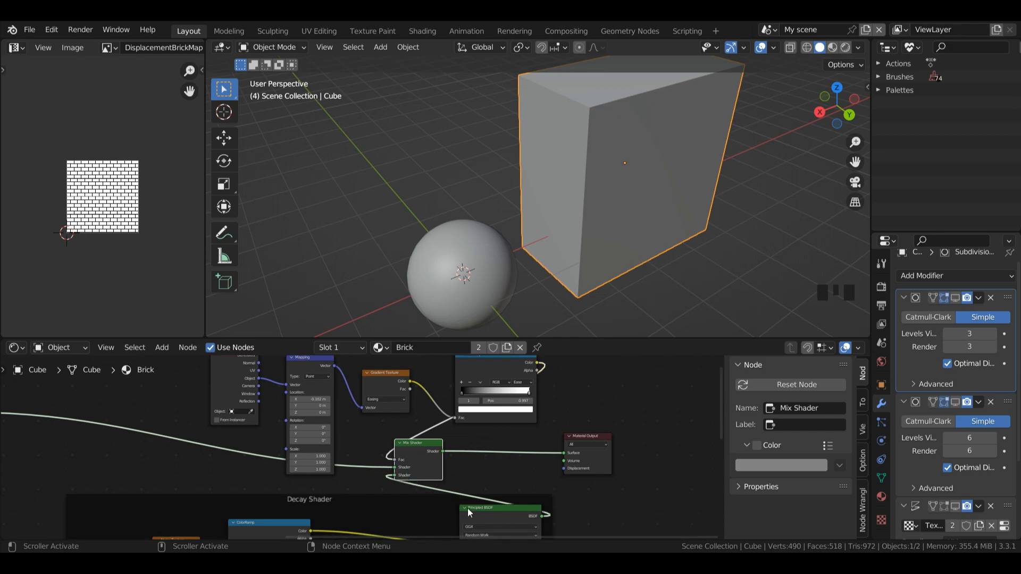
{"action": "left_click_drag", "start_coordinate": [314, 399], "coordinate": [343, 401]}
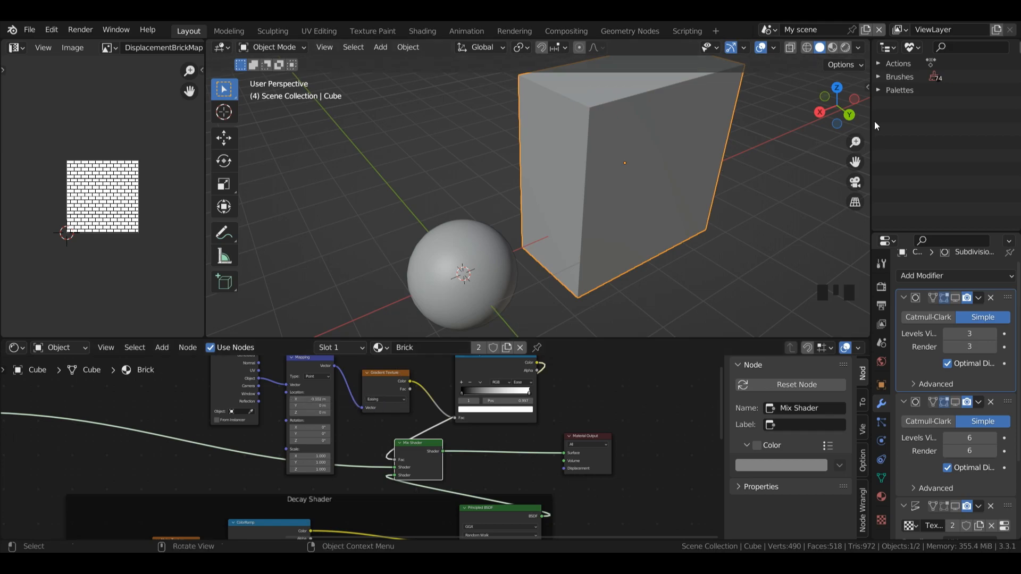
{"action": "left_click", "coordinate": [833, 48]}
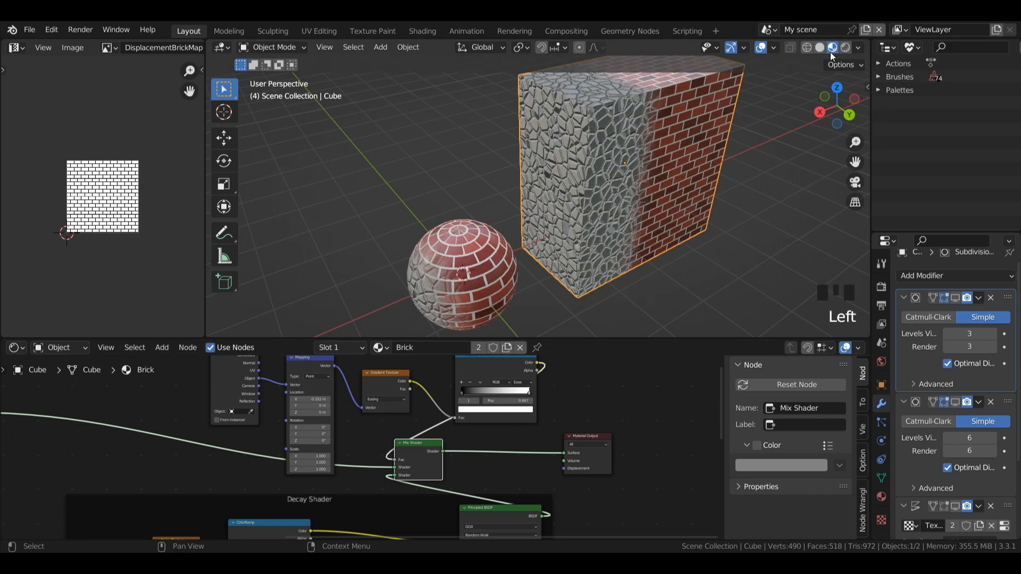
- Change the Image Editor area to a Timeline, widen it, and set the current frame to 1
{"action": "left_click", "coordinate": [16, 48]}
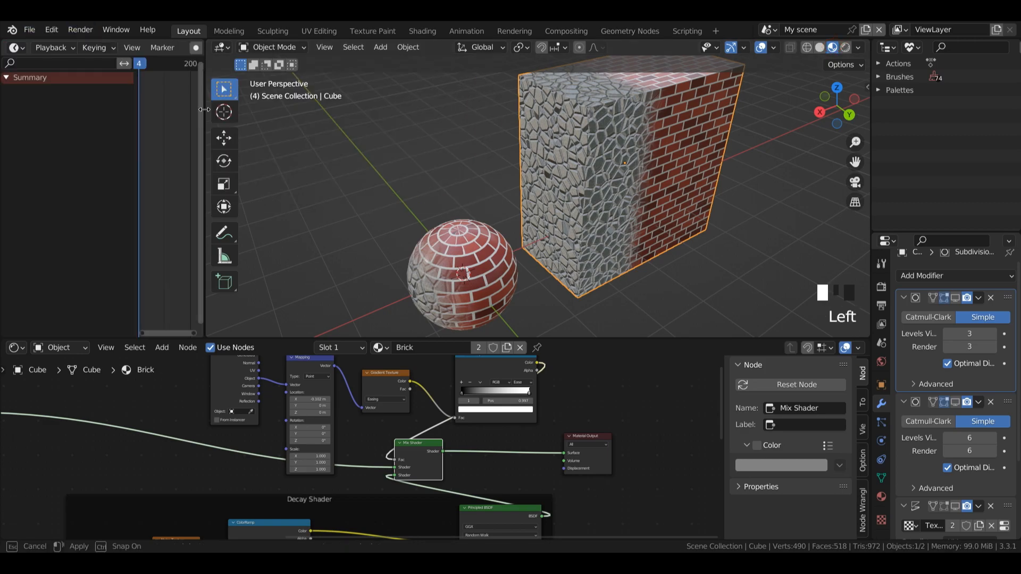
{"action": "left_click_drag", "start_coordinate": [204, 109], "coordinate": [324, 113]}
{"action": "left_click", "coordinate": [150, 68]}
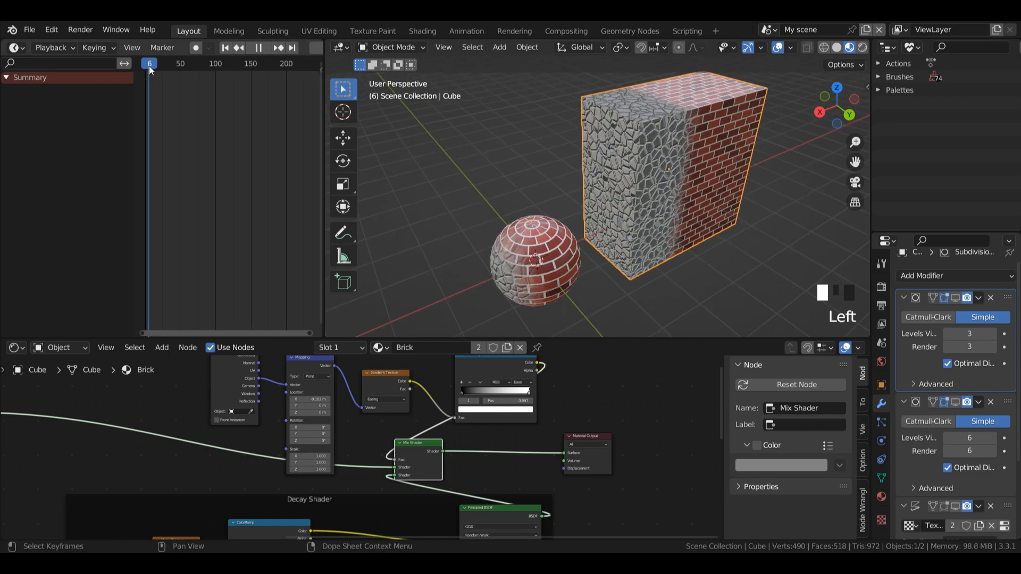
{"action": "key", "text": "Left"}
{"action": "key", "text": "Left"}
{"action": "key", "text": "Left"}
{"action": "key", "text": "Left"}
{"action": "key", "text": "Left"}
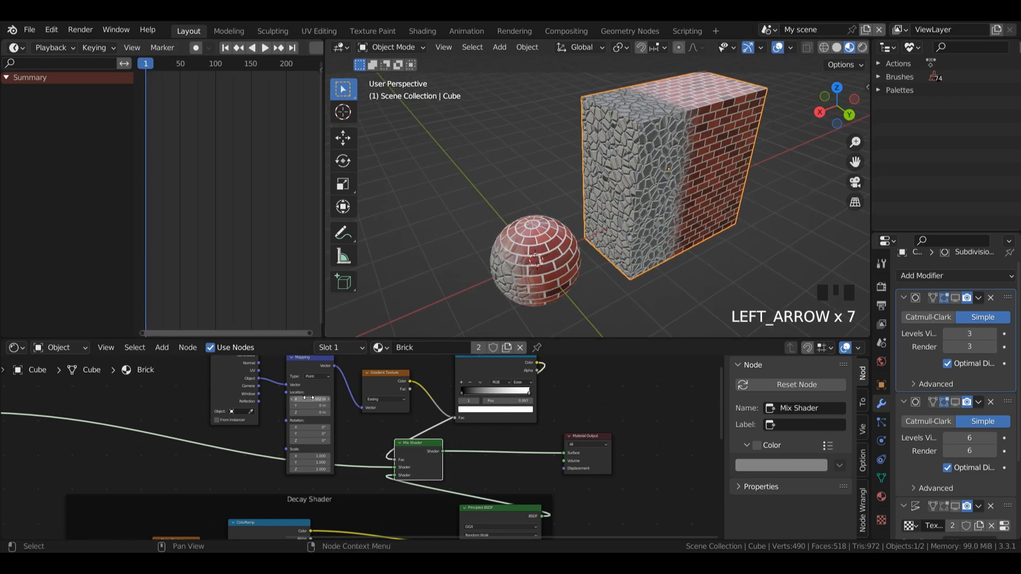
- Lower the Mapping node's X location until brick covers both objects and keyframe the Location at frame 1
{"action": "left_click", "coordinate": [310, 399]}
{"action": "key", "text": "BackSpace"}
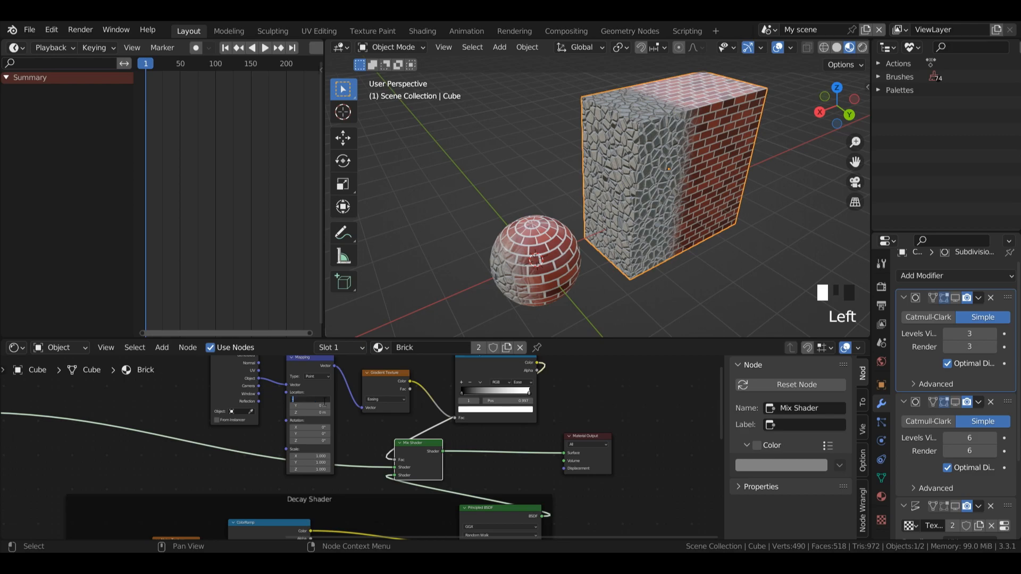
{"action": "key", "text": "Return"}
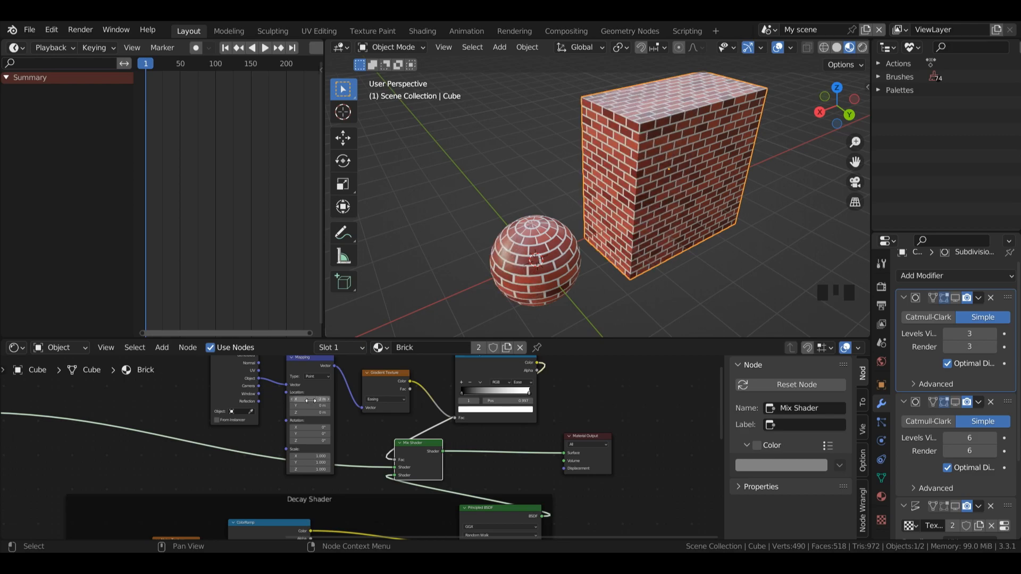
{"action": "key", "text": "i"}
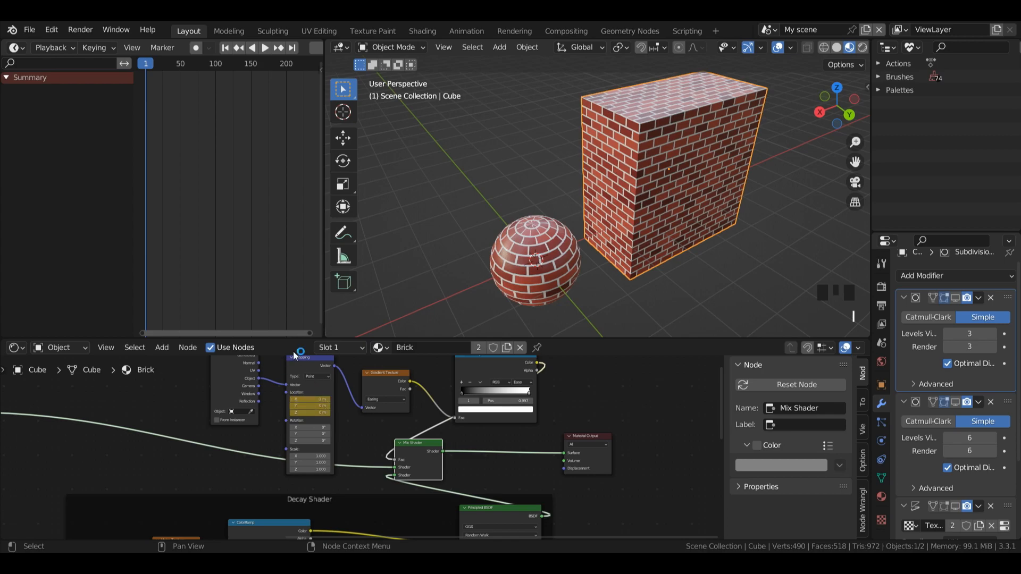
- At frame 180, set the Mapping node's X location to 3 m and keyframe the Location
{"action": "left_click", "coordinate": [270, 66]}
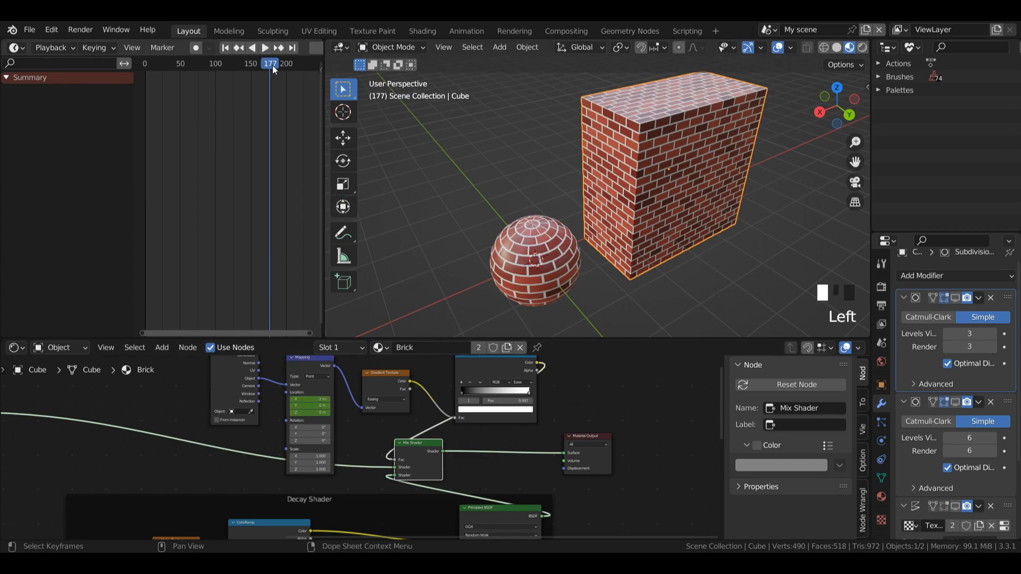
{"action": "key", "text": "Right"}
{"action": "key", "text": "Right"}
{"action": "key", "text": "Right"}
{"action": "key", "text": "Right"}
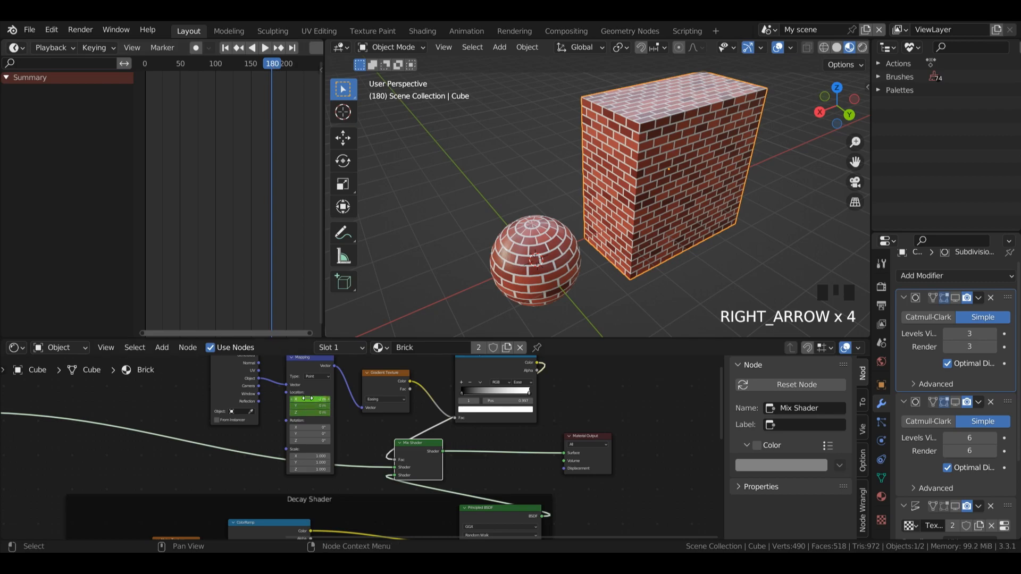
{"action": "left_click", "coordinate": [307, 399]}
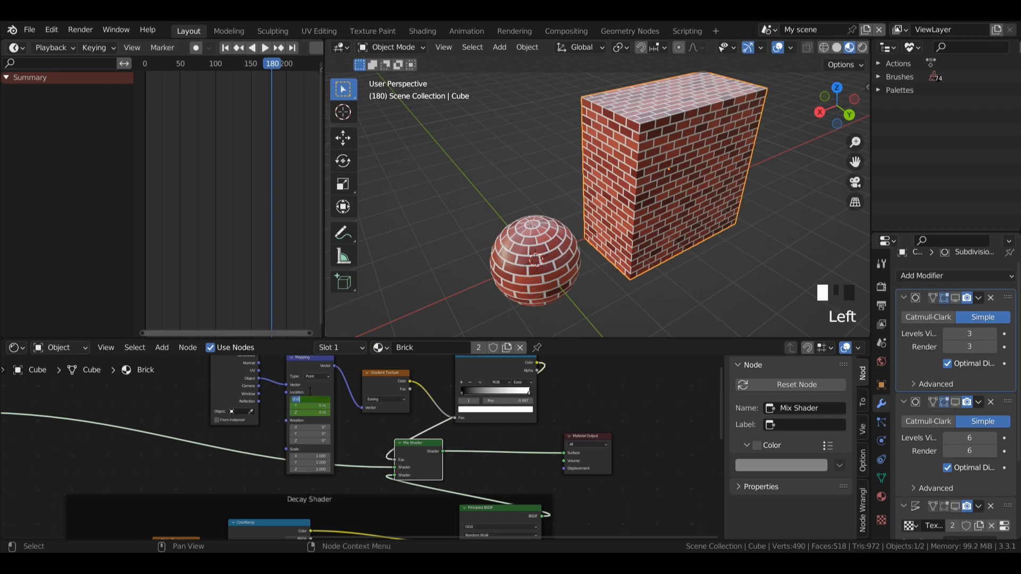
{"action": "type", "text": "3"}
{"action": "key", "text": "Return"}
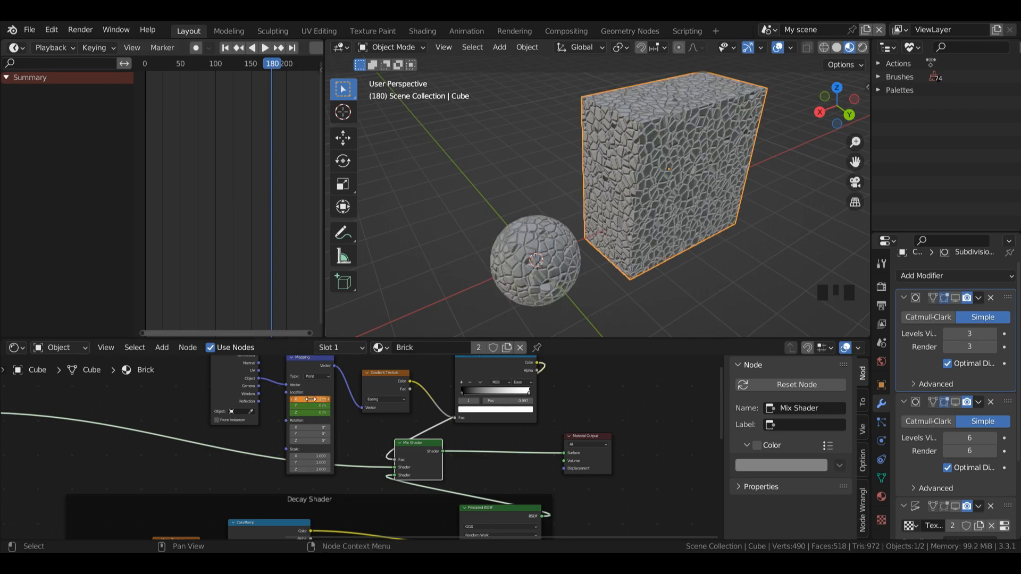
{"action": "key", "text": "i"}
- Play the material transition from the start of the timeline and stop playback at frame 90
{"action": "left_click", "coordinate": [142, 67]}
{"action": "key", "text": "space"}
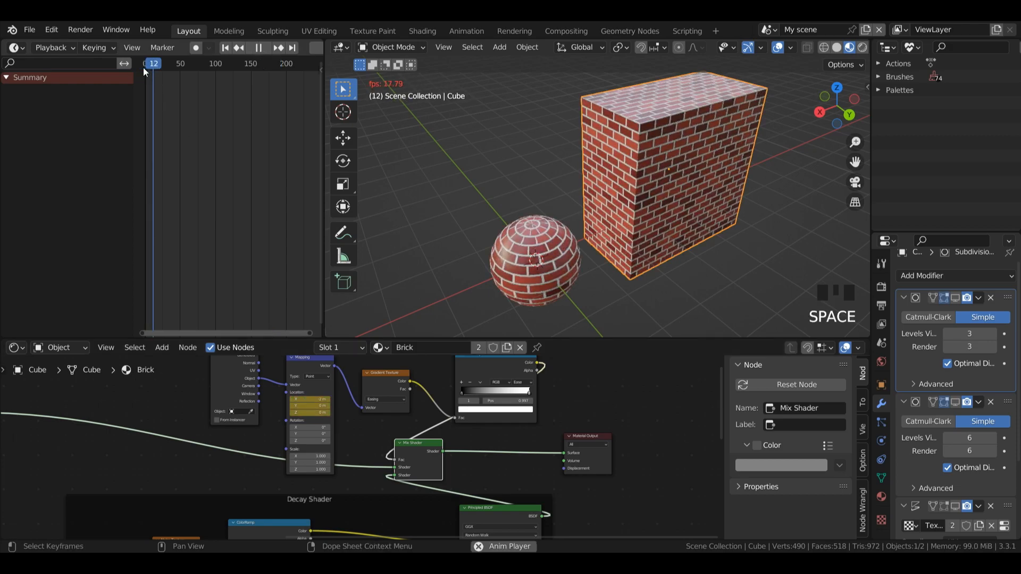
{"action": "key", "text": "space"}
- Add a Bump node in the brick shader, between the Brick group and the Principled BSDF
{"action": "left_click_drag", "start_coordinate": [720, 407], "coordinate": [718, 502]}
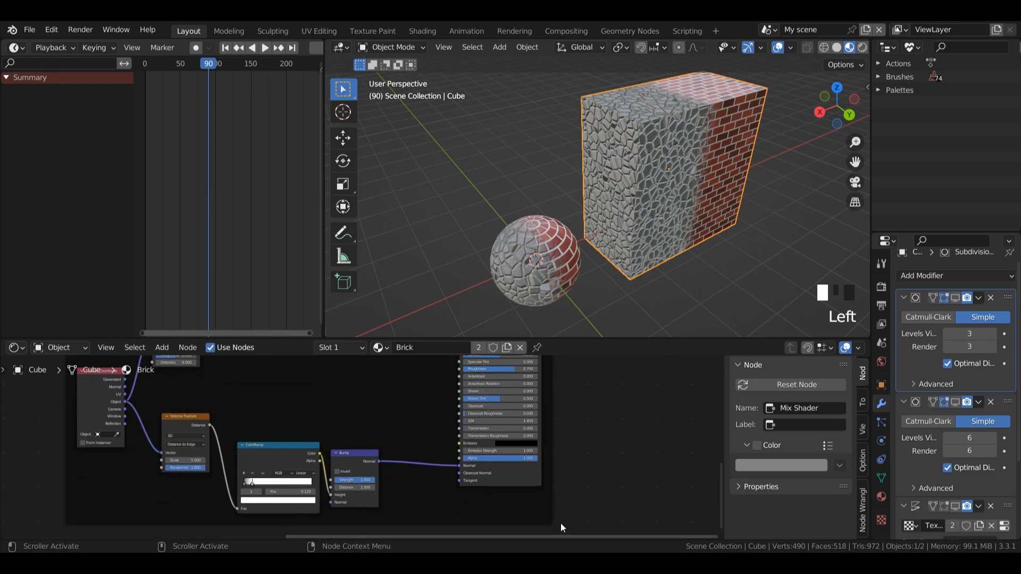
{"action": "left_click_drag", "start_coordinate": [517, 538], "coordinate": [203, 505]}
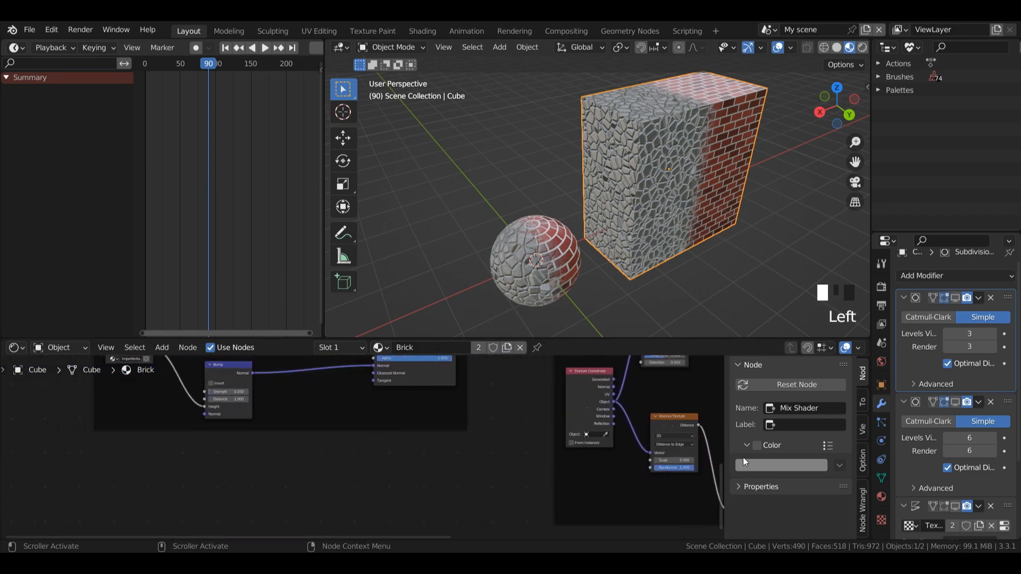
{"action": "left_click", "coordinate": [721, 474]}
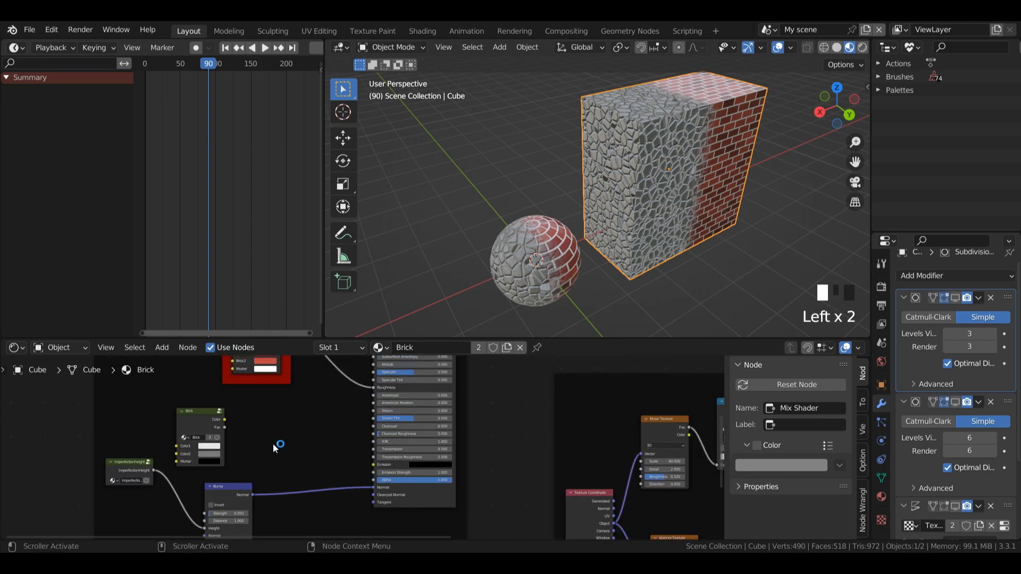
{"action": "key", "text": "shift+a"}
{"action": "left_click", "coordinate": [232, 388]}
{"action": "type", "text": "bu"}
{"action": "key", "text": "Return"}
{"action": "left_click", "coordinate": [314, 430]}
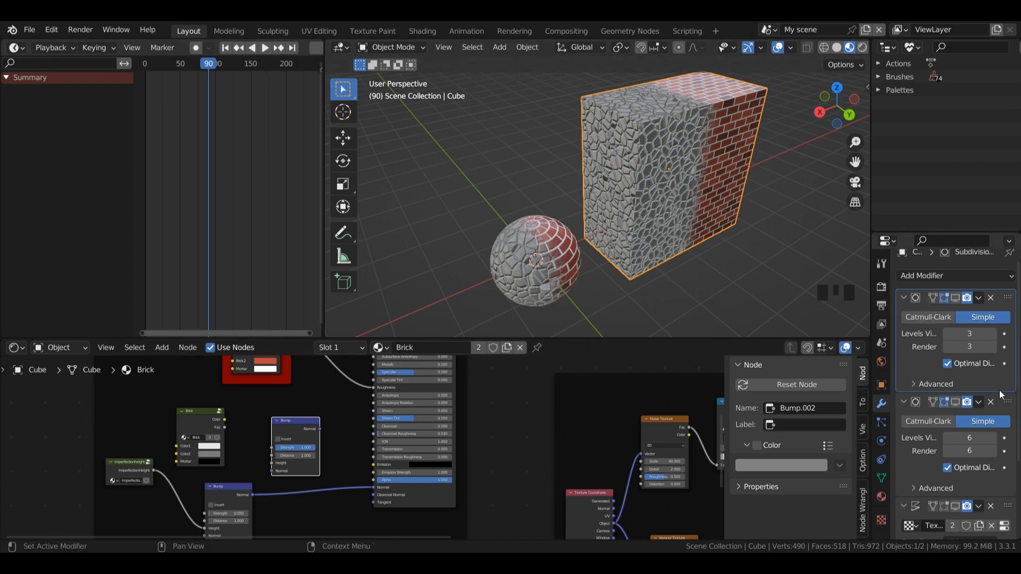
- Review the scene's render settings and the output frame rate options
{"action": "left_click", "coordinate": [883, 288]}
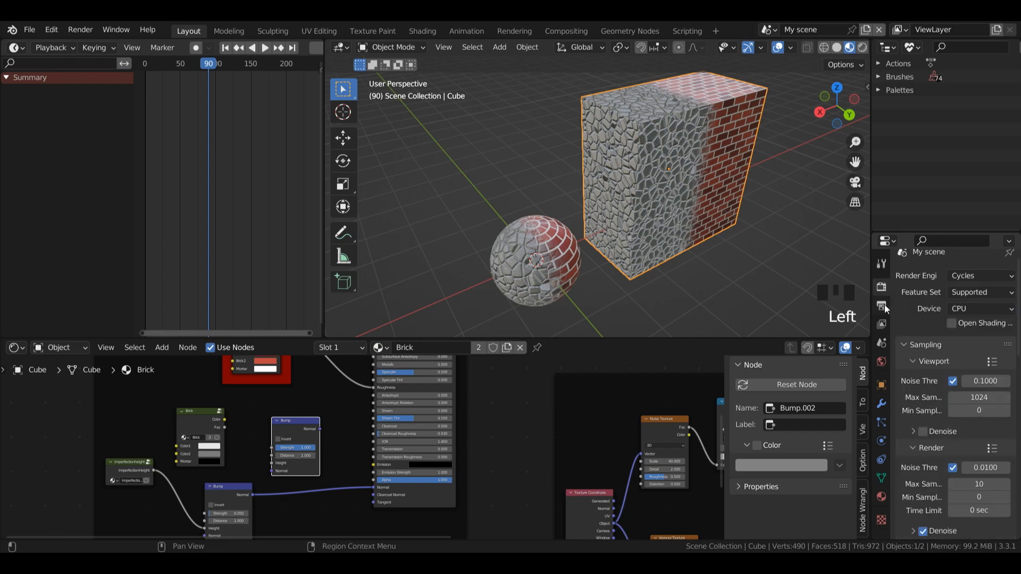
{"action": "left_click", "coordinate": [882, 306]}
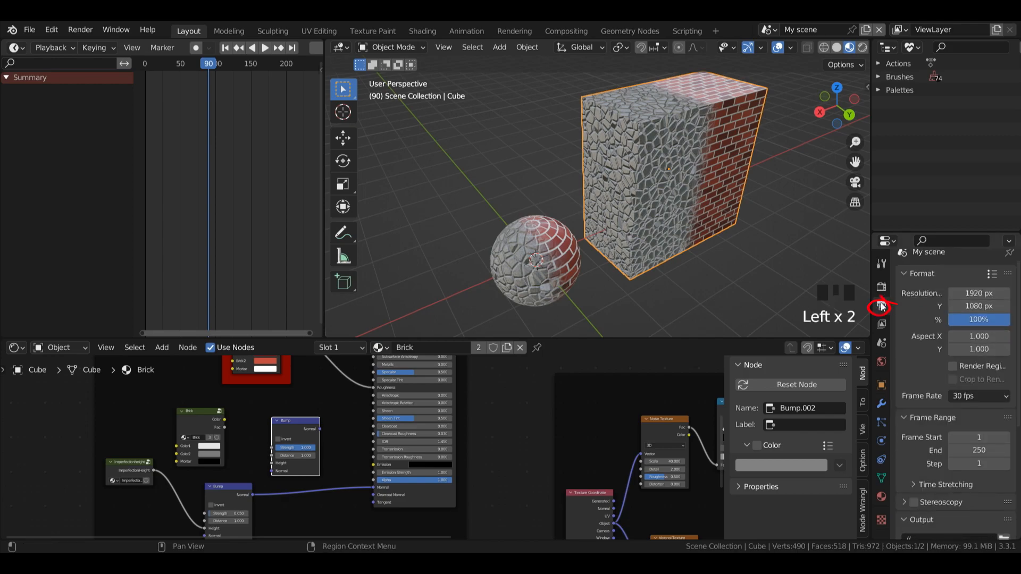
{"action": "left_click", "coordinate": [972, 397]}
{"action": "left_click", "coordinate": [977, 402]}
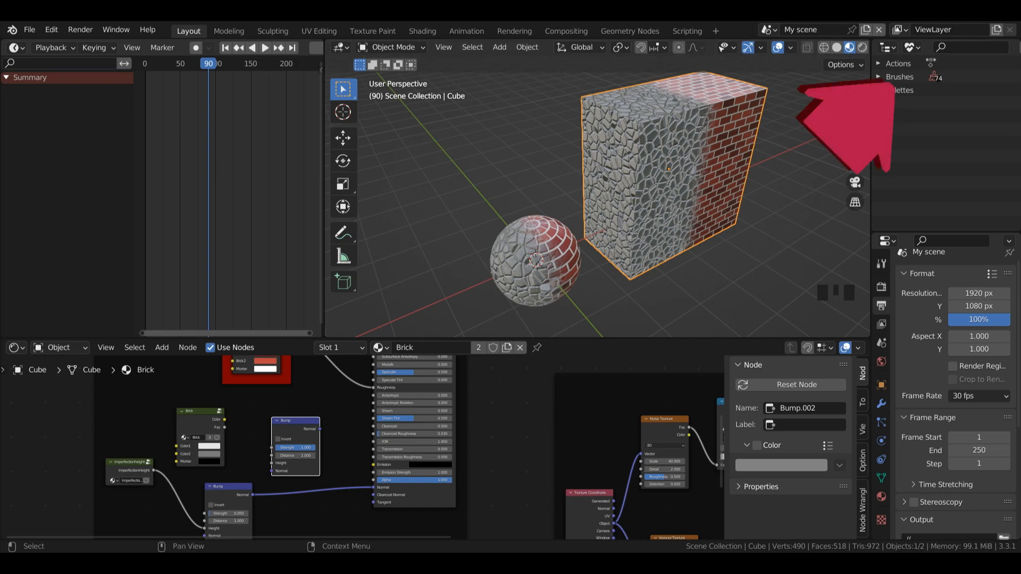
- In Solid shading, insert the new Bump between the existing Bump and Principled Normal, feed its Height from the Brick group's Fac, and enable Invert
{"action": "left_click_drag", "start_coordinate": [304, 428], "coordinate": [326, 452]}
{"action": "left_click", "coordinate": [837, 48]}
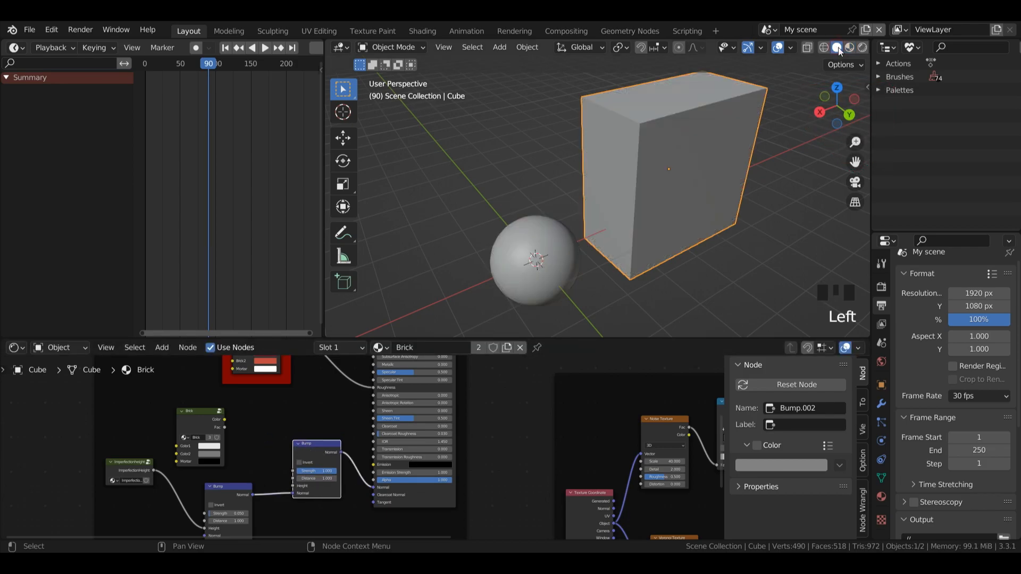
{"action": "left_click_drag", "start_coordinate": [226, 428], "coordinate": [295, 487]}
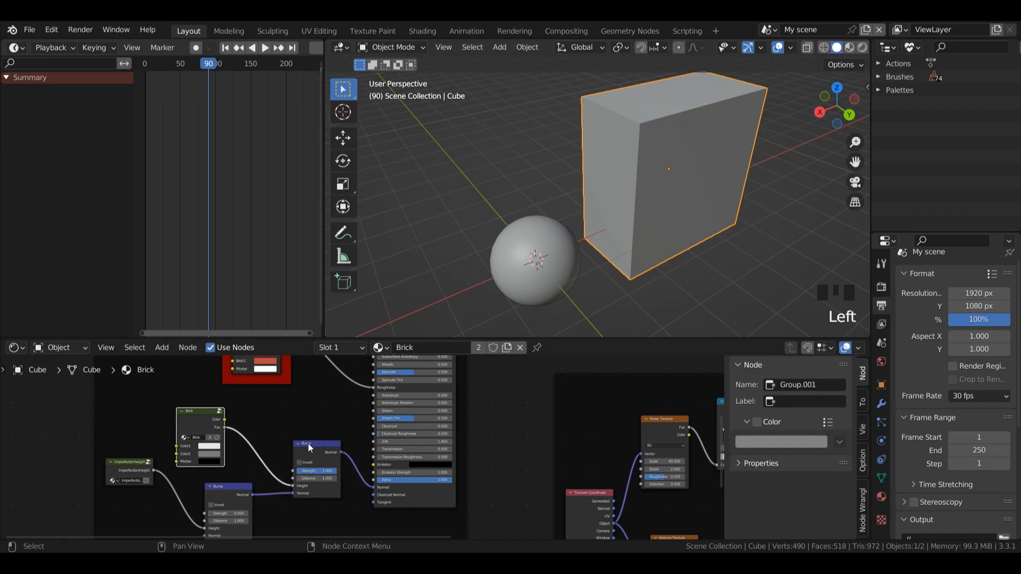
{"action": "left_click", "coordinate": [300, 463]}
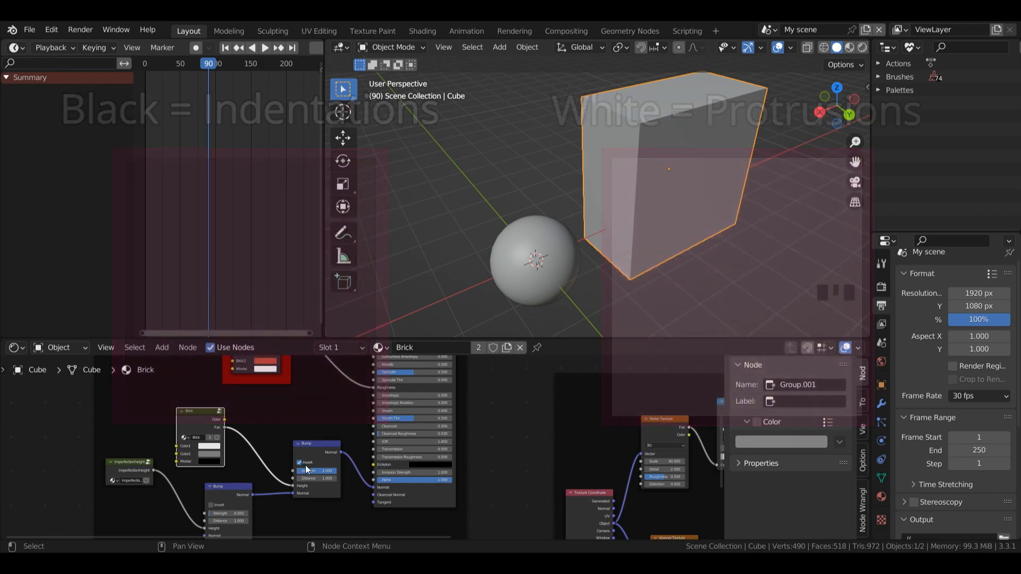
- Duplicate the Brick group and its connected inverted Bump node, and place the copies inside the Decay Shader frame
{"action": "left_click", "coordinate": [319, 450]}
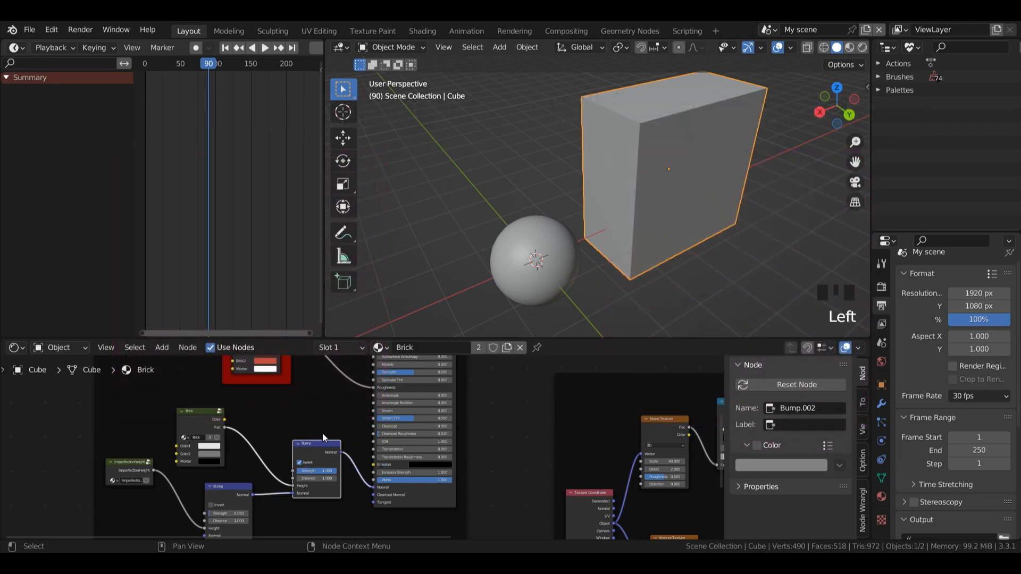
{"action": "left_click", "coordinate": [381, 479], "text": "shift"}
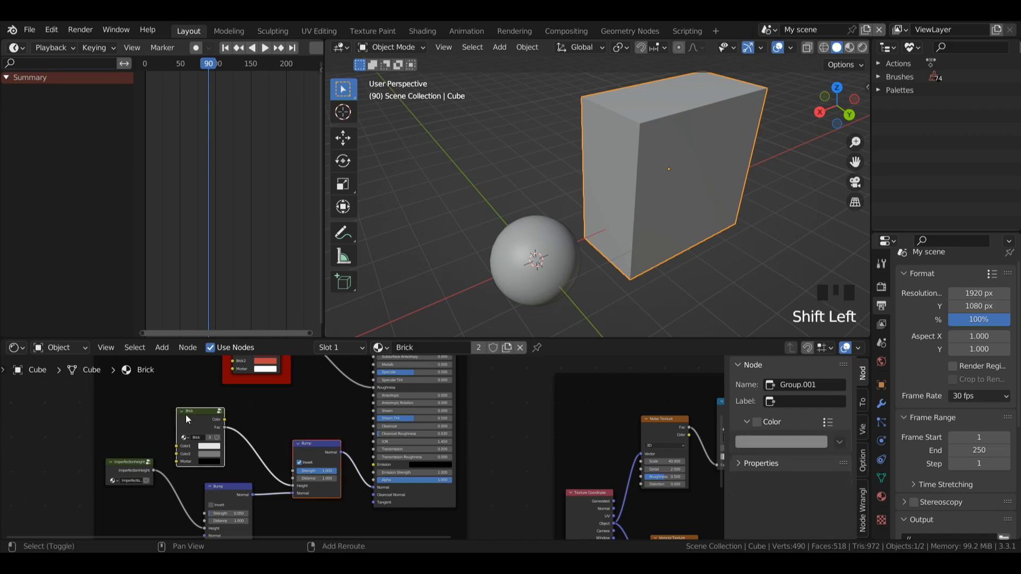
{"action": "key", "text": "ctrl+c"}
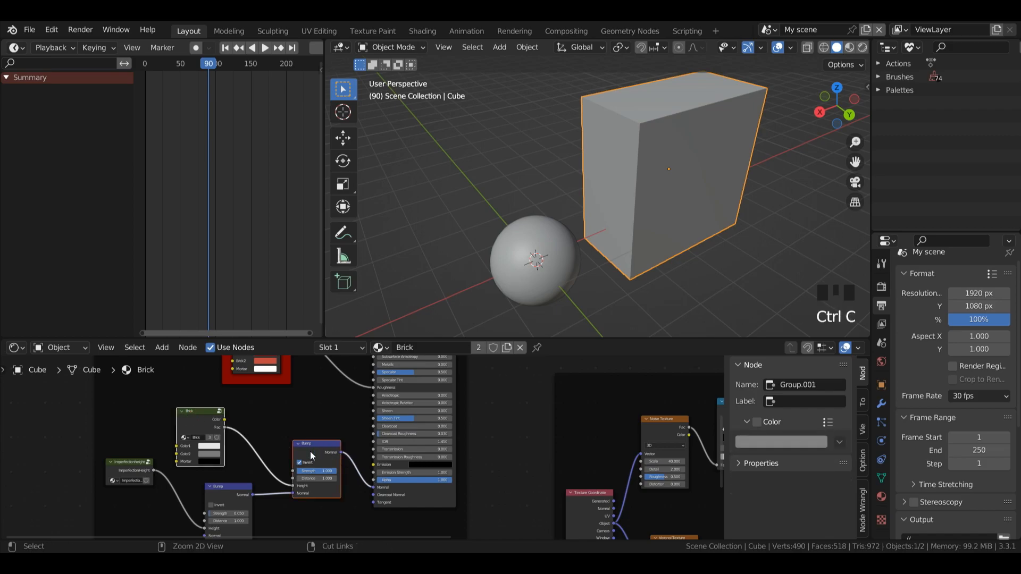
{"action": "key", "text": "ctrl+v"}
{"action": "left_click_drag", "start_coordinate": [311, 450], "coordinate": [534, 434]}
{"action": "left_click", "coordinate": [501, 408]}
- Chain the decay shader's original Bump through the copied Bump into the Principled BSDF's Normal and show Rendered shading
{"action": "left_click_drag", "start_coordinate": [564, 472], "coordinate": [503, 475]}
{"action": "left_click_drag", "start_coordinate": [552, 434], "coordinate": [563, 472]}
{"action": "left_click", "coordinate": [862, 47]}
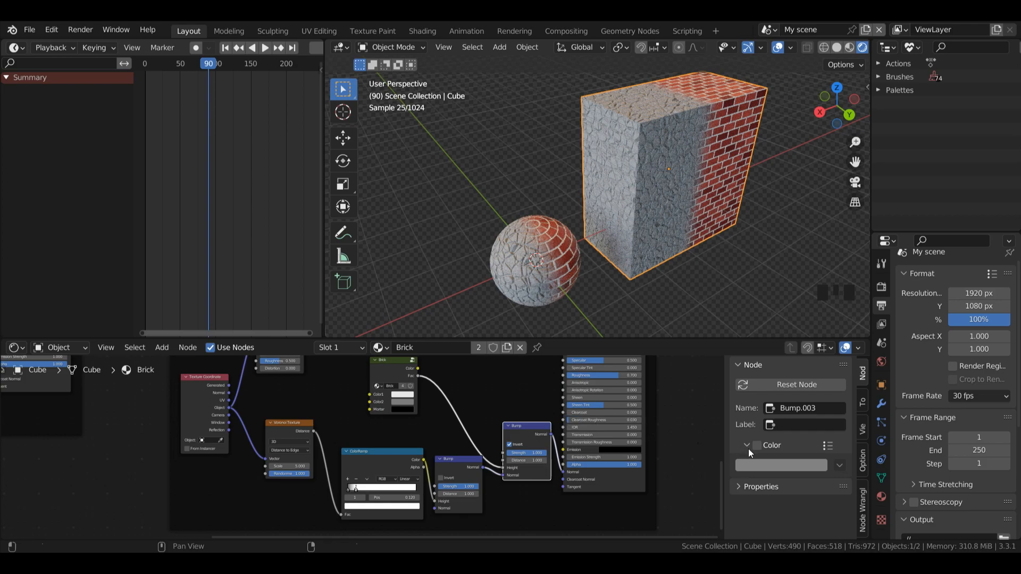
- Reduce the Strength of the copied inverted Bump node in the Decay Shader
{"action": "left_click", "coordinate": [525, 454]}
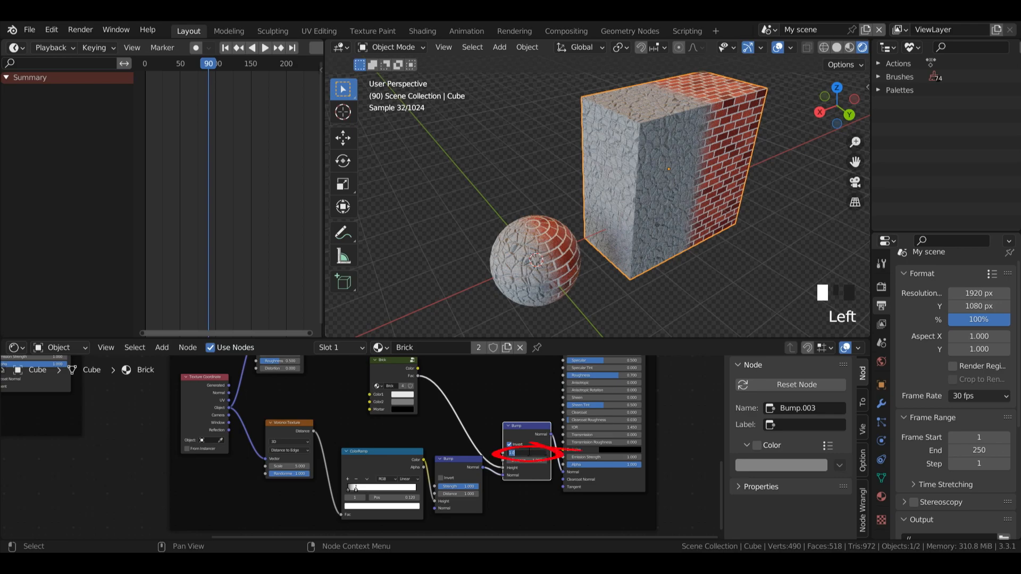
{"action": "type", "text": "0"}
{"action": "key", "text": "Return"}
- Reduce the Strength of the inverted Bump node in the brick shader
{"action": "left_click_drag", "start_coordinate": [468, 536], "coordinate": [254, 523]}
{"action": "left_click_drag", "start_coordinate": [213, 379], "coordinate": [207, 420]}
{"action": "left_click", "coordinate": [202, 394]}
{"action": "type", "text": "0"}
{"action": "key", "text": "Return"}
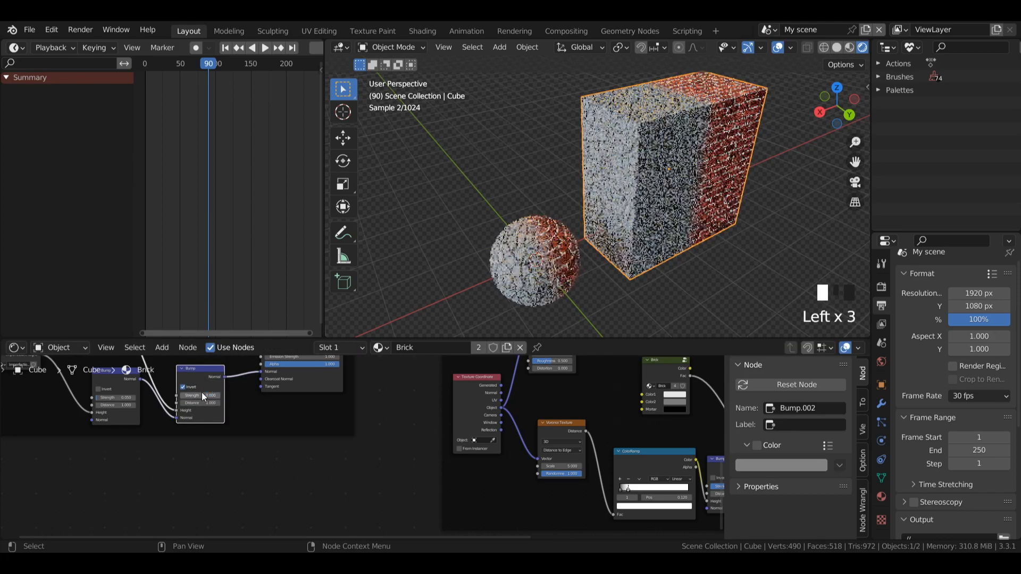
{"action": "left_click", "coordinate": [118, 399]}
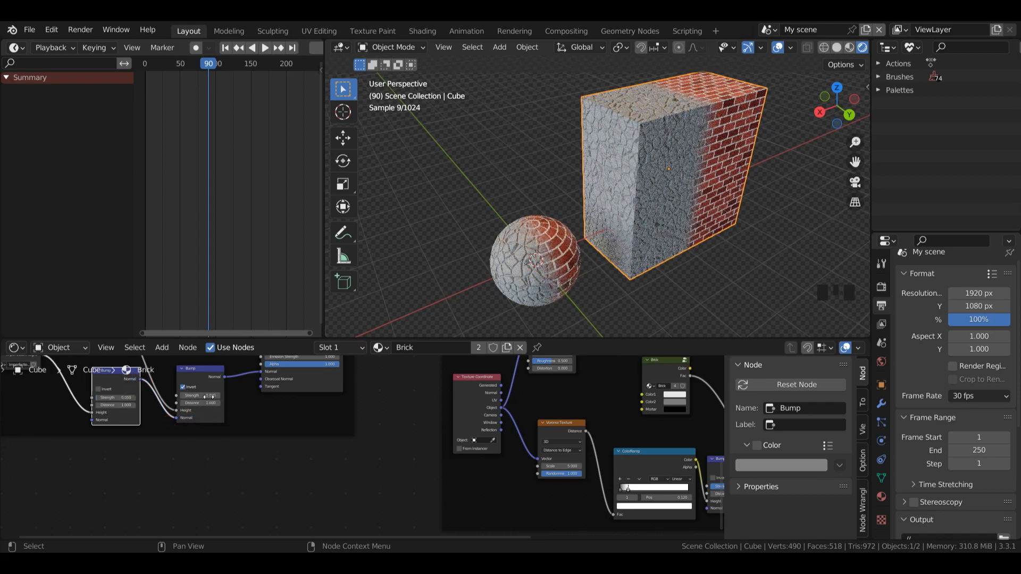
{"action": "left_click", "coordinate": [182, 420]}
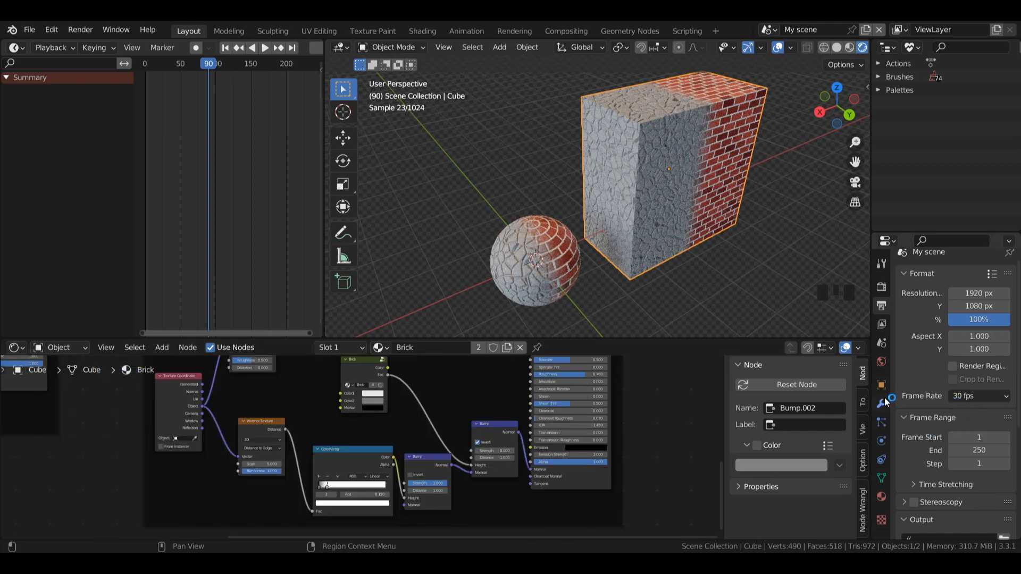
- Enable viewport display of the Subdivision and Displace modifiers on the cube and sphere, then show both in Rendered shading
{"action": "left_click", "coordinate": [881, 404]}
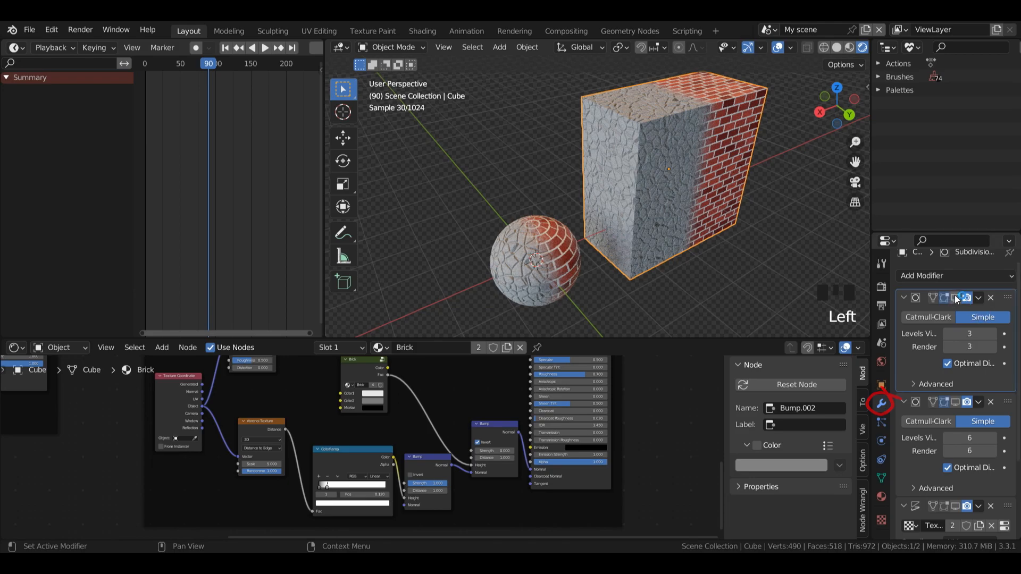
{"action": "left_click", "coordinate": [836, 47]}
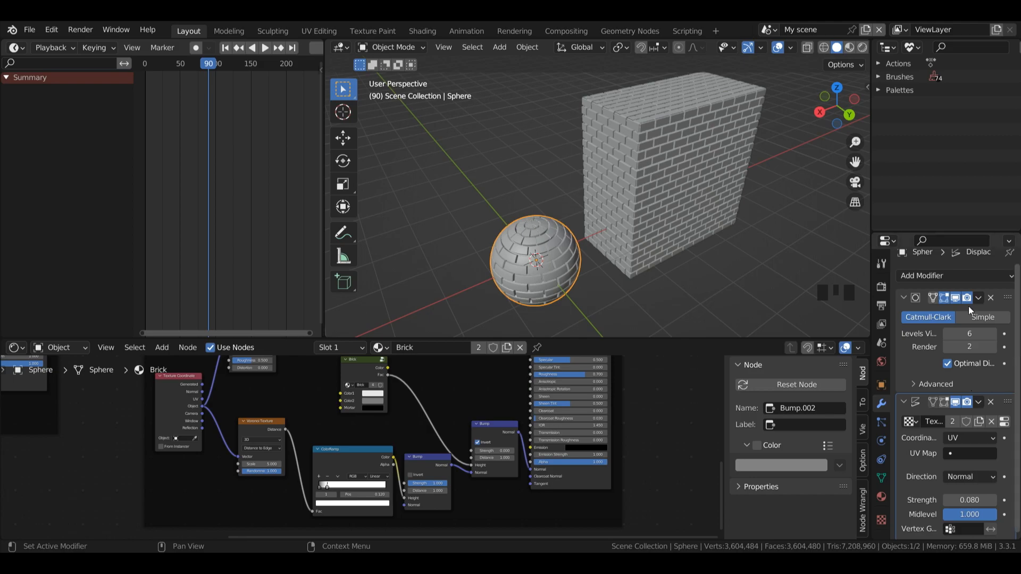
{"action": "left_click", "coordinate": [956, 298]}
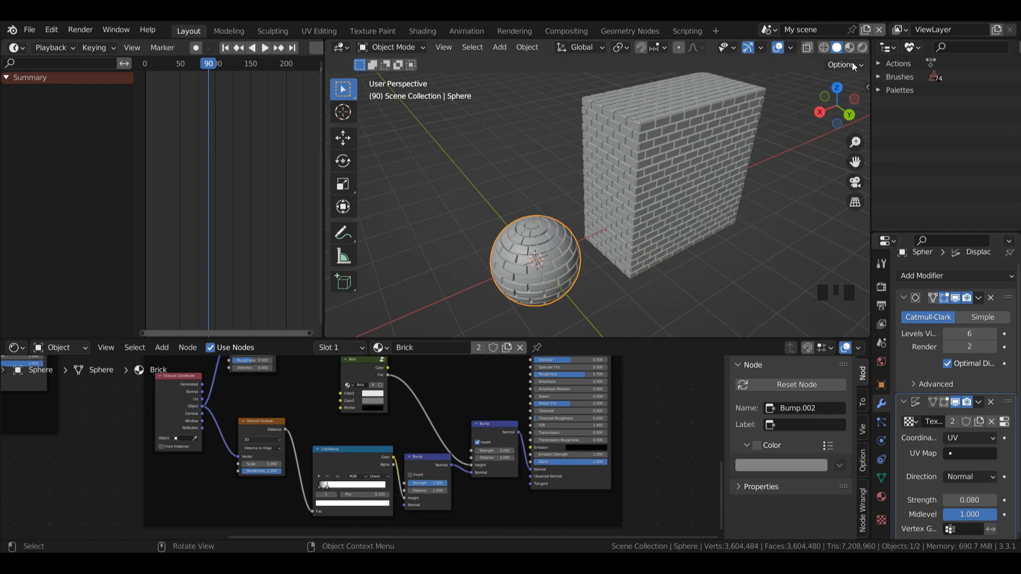
{"action": "left_click", "coordinate": [862, 47]}
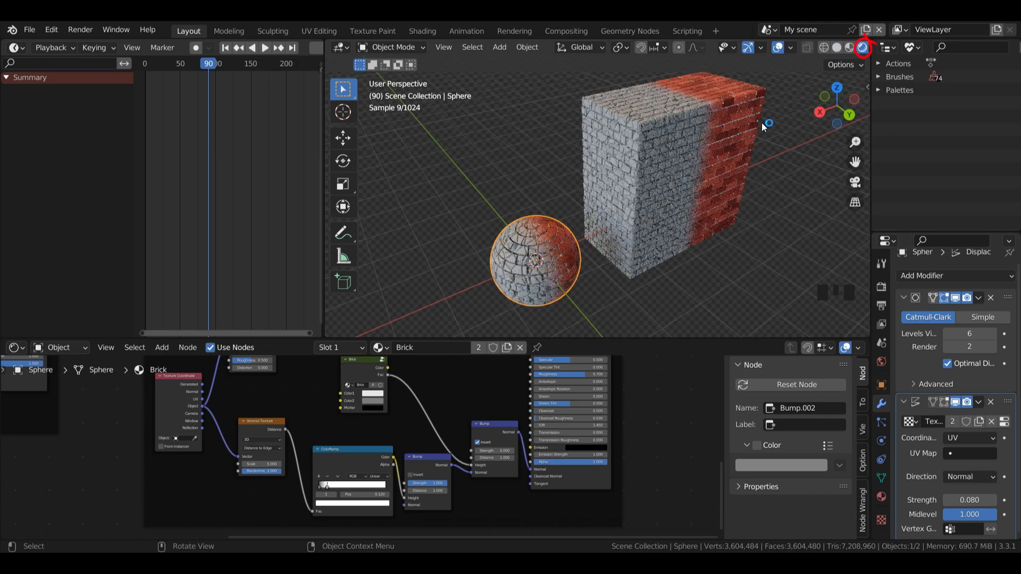